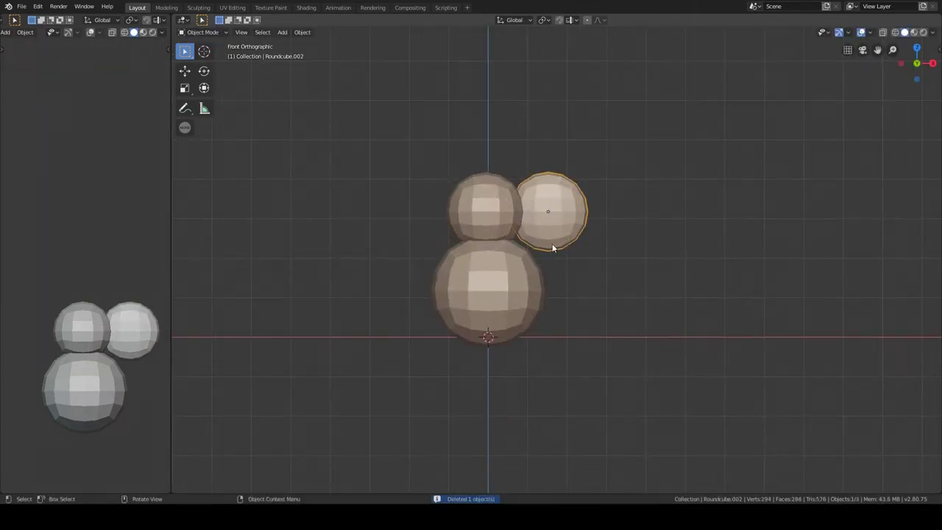
Add a Roundcube object to the scene and show the side panel.
key(shift+a)
click(552, 427)
key(n)
scroll(872, 206, down, 1)
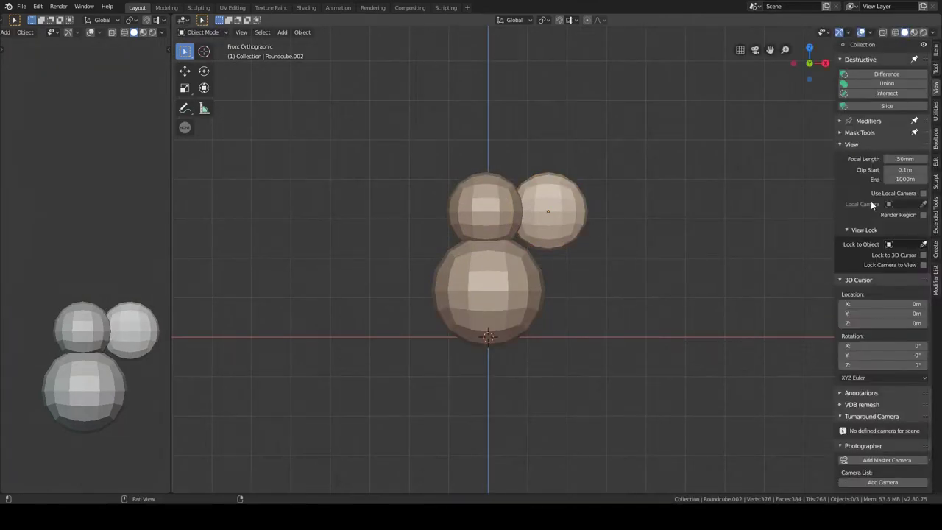
ctrl+scroll(890, 140, down, 2)
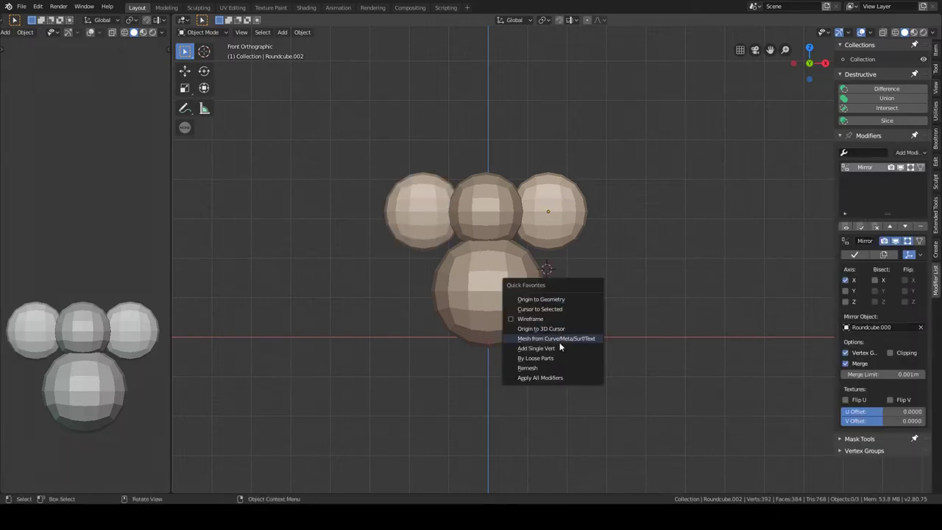
Add a single-vertex mesh and give it Mirror and Skin modifiers.
click(548, 348)
key(Tab)
click(908, 152)
click(780, 256)
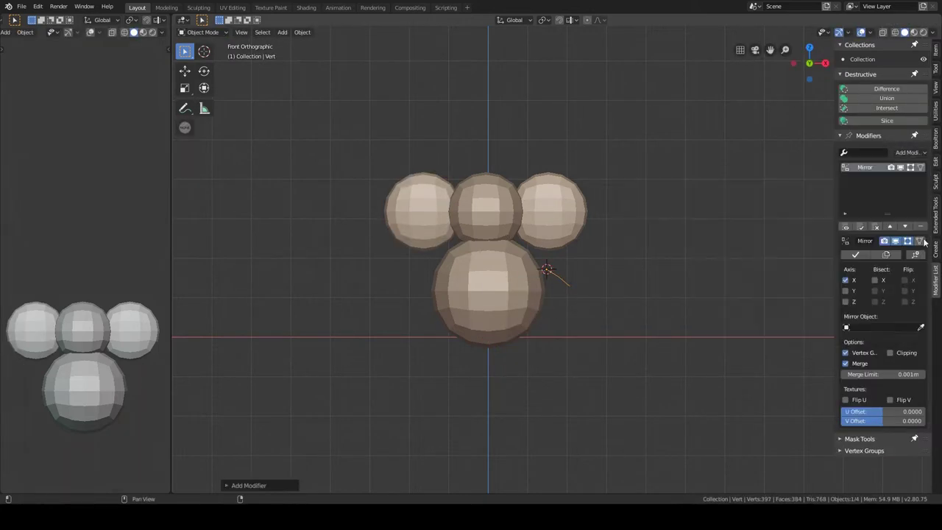
click(909, 152)
click(717, 318)
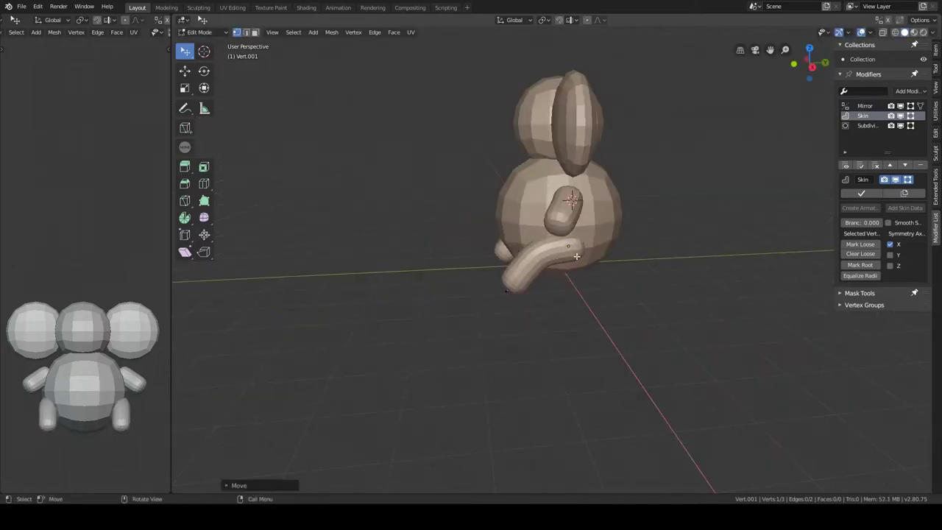
Inspect the extruded skin arms and legs from several angles, then return to Object Mode.
middle_drag(576, 256, 672, 297)
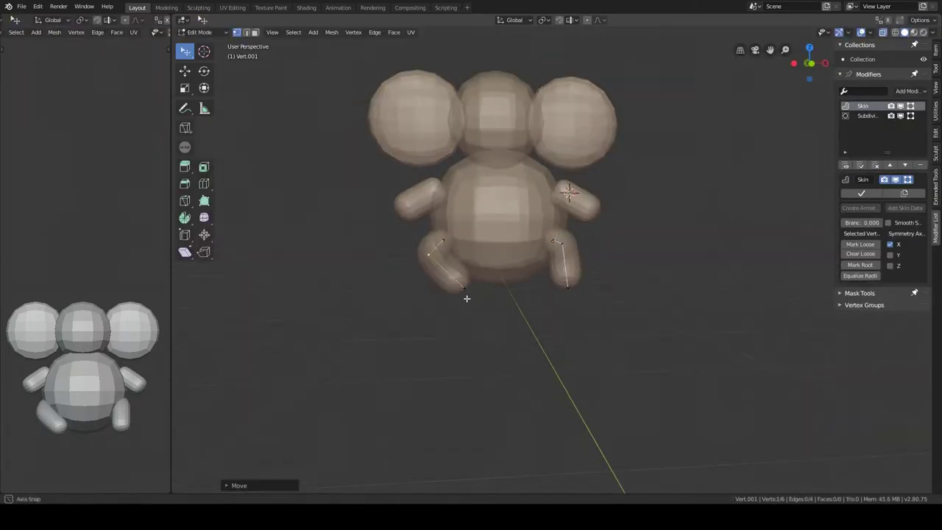
middle_drag(467, 298, 504, 306)
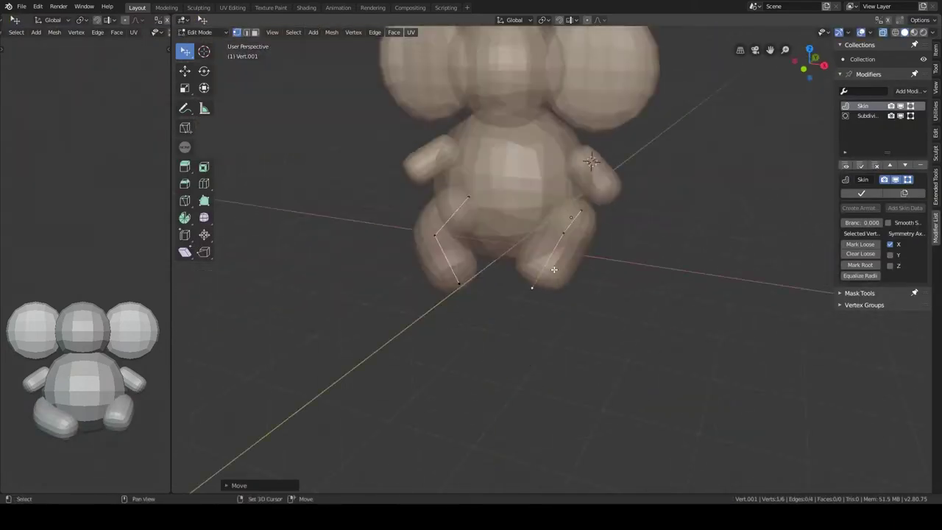
middle_drag(568, 276, 487, 297)
key(Tab)
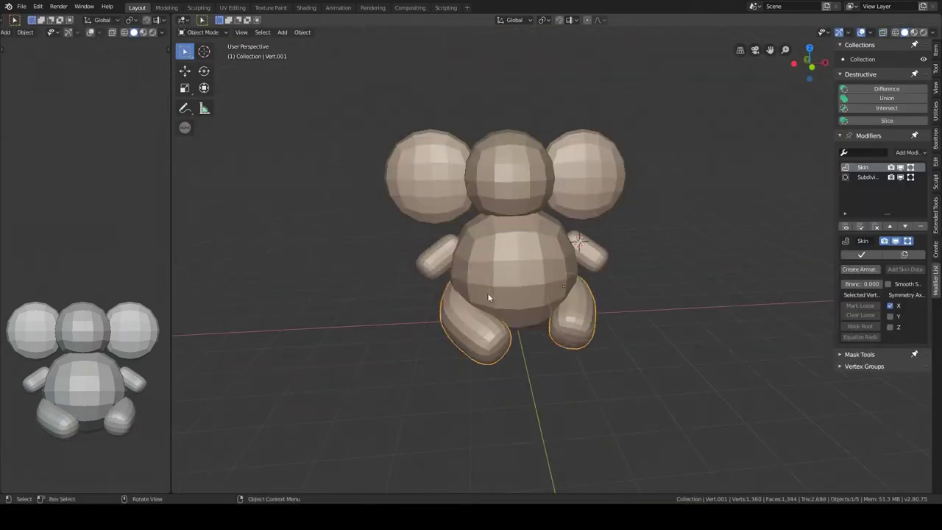
key(Tab)
Scale the body and then the ears along Y to adjust their depth.
middle_drag(685, 315, 540, 319)
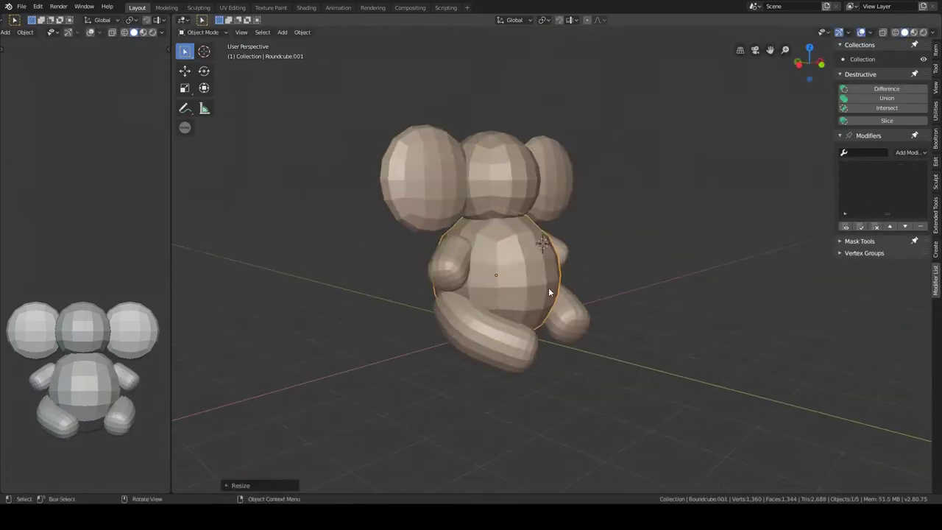
middle_drag(662, 280, 519, 295)
key(s)
key(y)
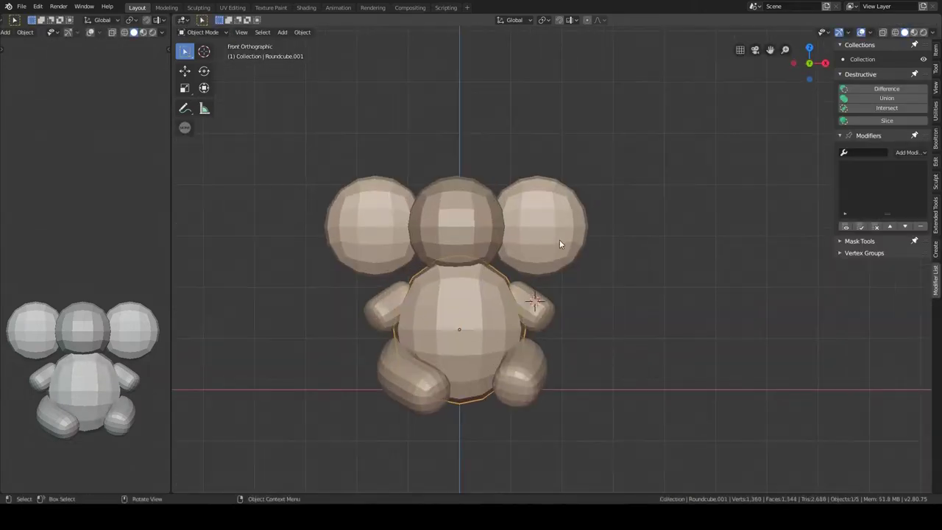
middle_drag(590, 358, 527, 262)
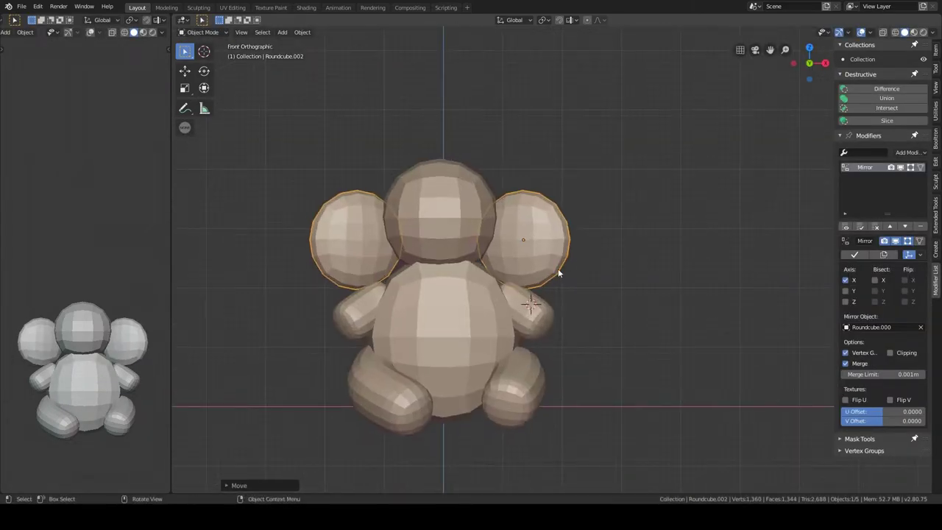
key(s)
key(y)
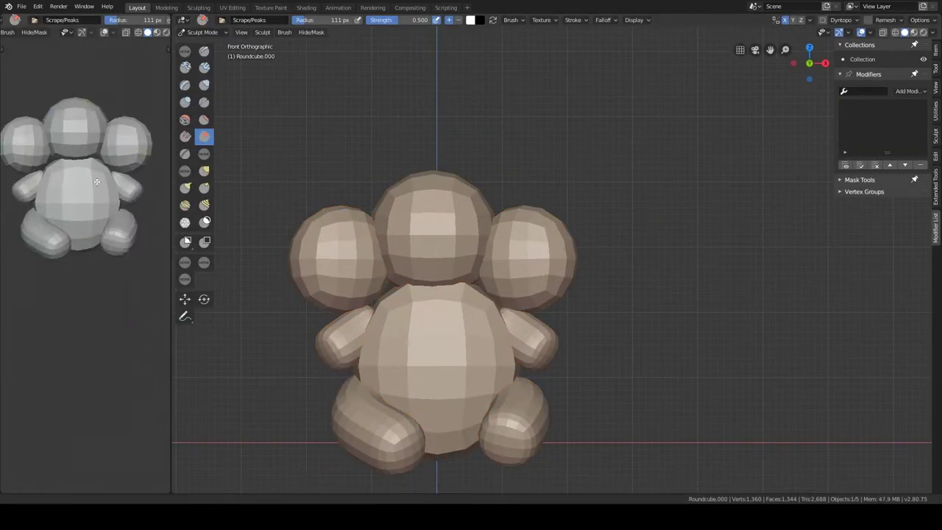
Pull a trunk down from the remeshed head with the Snake Hook brush.
shift+middle_drag(97, 190, 923, 35)
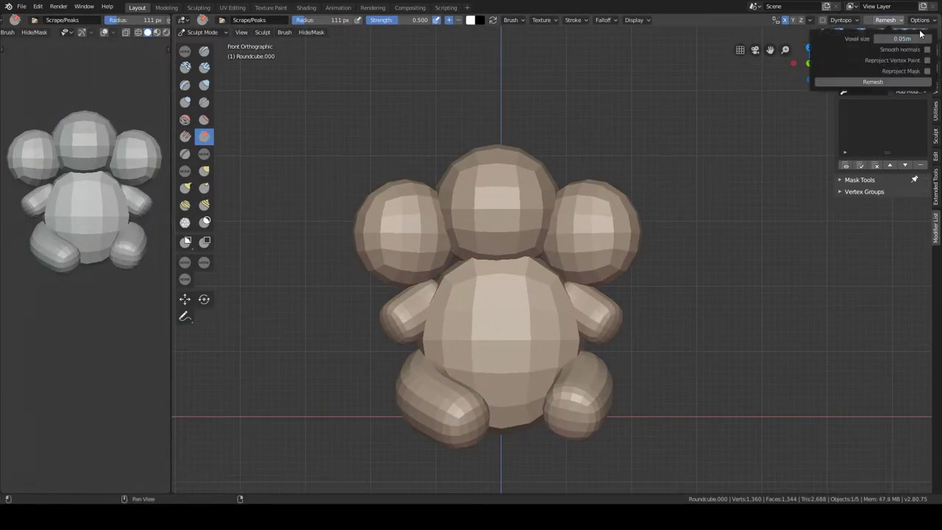
middle_drag(523, 226, 479, 309)
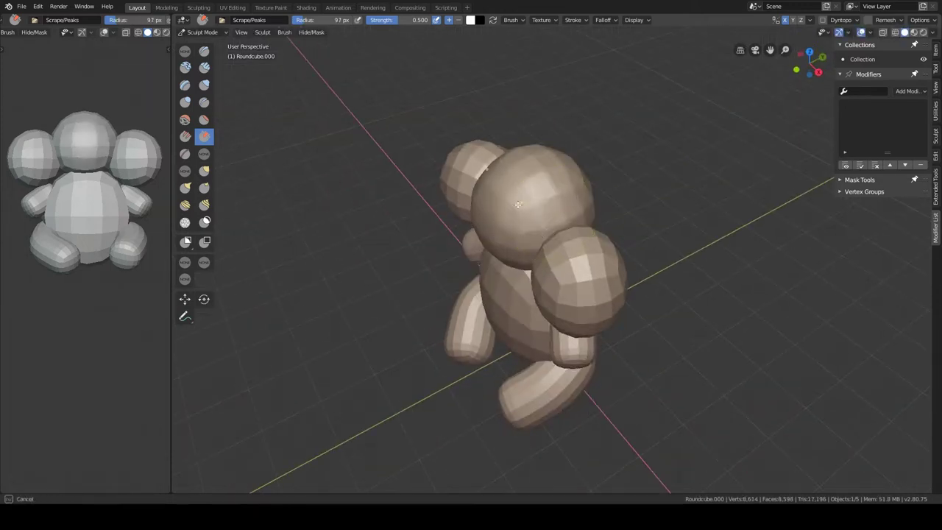
middle_drag(538, 236, 577, 226)
mouse_move(533, 177)
middle_down()
mouse_move(547, 273)
mouse_move(467, 259)
mouse_move(486, 250)
middle_up()
key(g)
key(k)
drag(449, 184, 489, 247)
middle_drag(489, 246, 435, 263)
drag(435, 263, 438, 269)
mouse_move(438, 269)
middle_down()
mouse_move(483, 210)
mouse_move(463, 219)
mouse_move(479, 216)
middle_up()
key(g)
Select the ear spheres in front view and bring up Quick Favorites to remesh them.
mouse_move(564, 151)
middle_down()
mouse_move(619, 131)
mouse_move(558, 195)
middle_up()
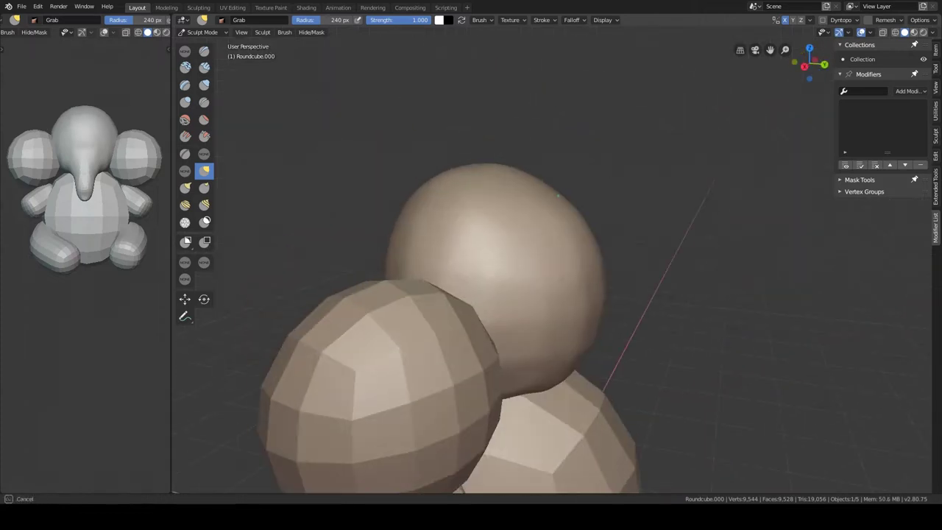
key(ctrl+Tab)
click(527, 270)
key(KP_1)
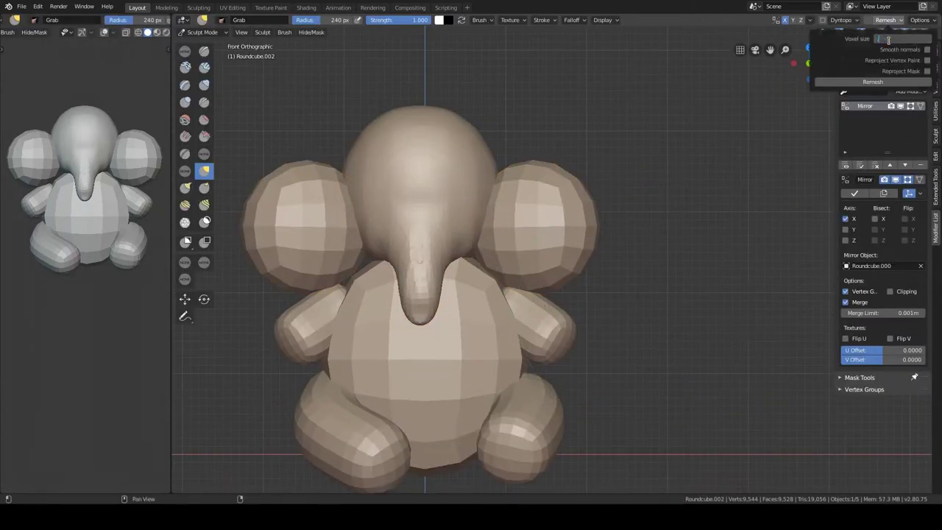
key(x)
scroll(522, 268, up, 2)
key(f)
ctrl+scroll(569, 224, left, 2)
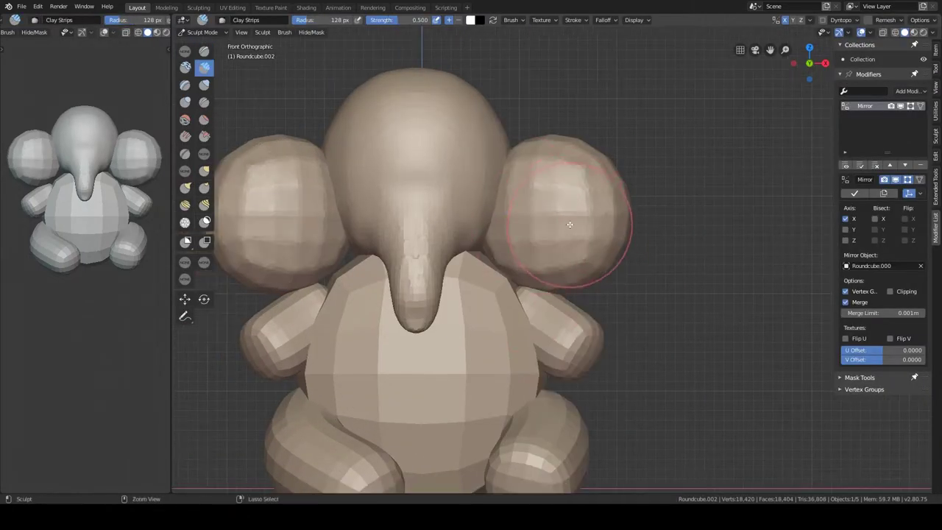
ctrl+scroll(564, 230, left, 2)
key(q)
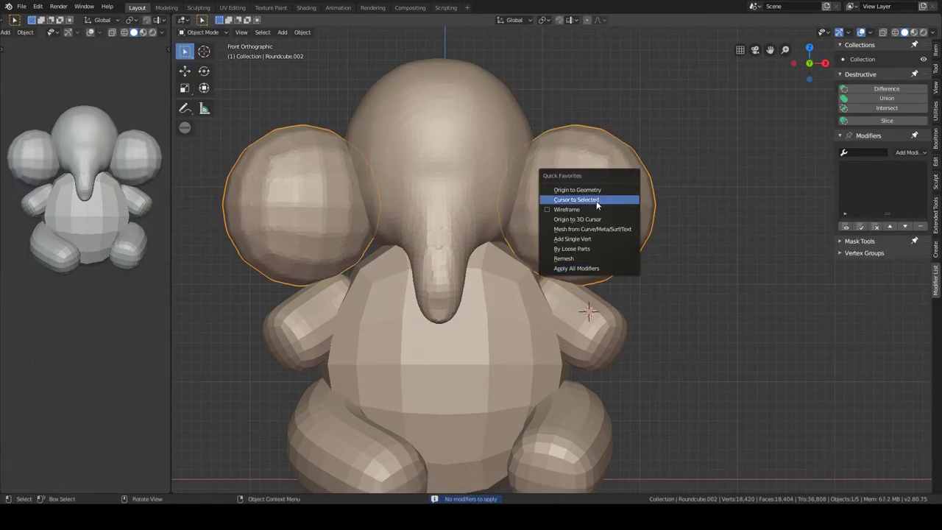
Shape the ears into thin cupped flaps, alternating the Clay Strips and Grab brushes.
mouse_move(546, 223)
middle_down()
mouse_move(642, 204)
mouse_move(589, 206)
mouse_move(539, 222)
mouse_move(593, 162)
mouse_move(479, 242)
mouse_move(534, 235)
mouse_move(502, 250)
mouse_move(572, 216)
mouse_move(515, 235)
mouse_move(435, 295)
mouse_move(467, 260)
mouse_move(520, 293)
mouse_move(554, 177)
mouse_move(545, 221)
mouse_move(634, 212)
mouse_move(610, 246)
mouse_move(620, 252)
mouse_move(478, 247)
mouse_move(507, 116)
middle_up()
key(g)
key(c)
key(g)
key(c)
key(g)
key(c)
Check the sculpted ears from the front and around, then leave Sculpt Mode.
key(KP_1)
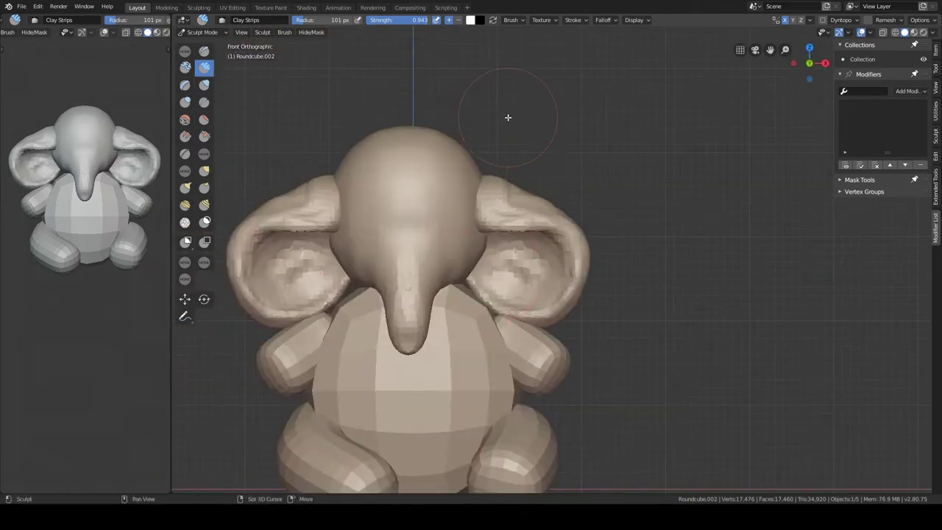
key(g)
click(479, 20)
mouse_move(526, 155)
middle_down()
mouse_move(508, 206)
mouse_move(522, 289)
middle_up()
key(KP_1)
key(ctrl+Tab)
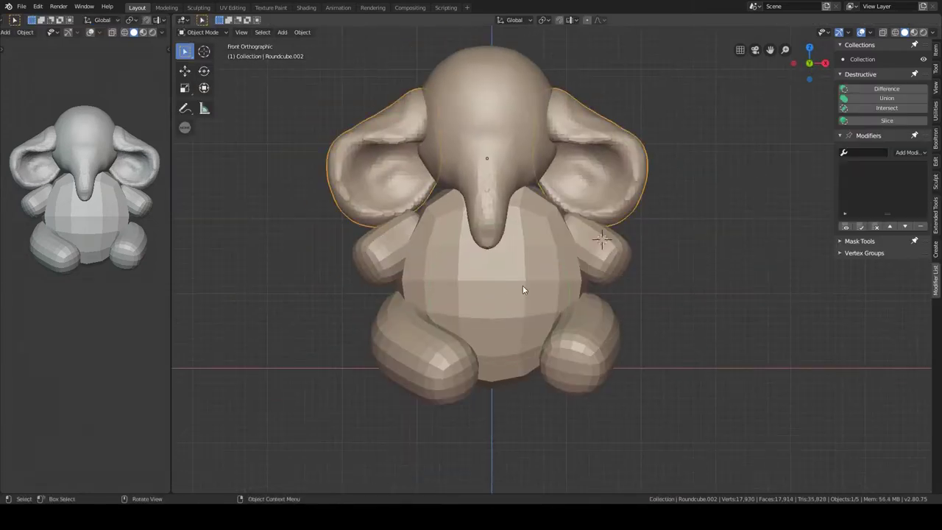
Smooth the body's faceted surface with the Scrape brush in Sculpt Mode.
key(ctrl+Tab)
key(q)
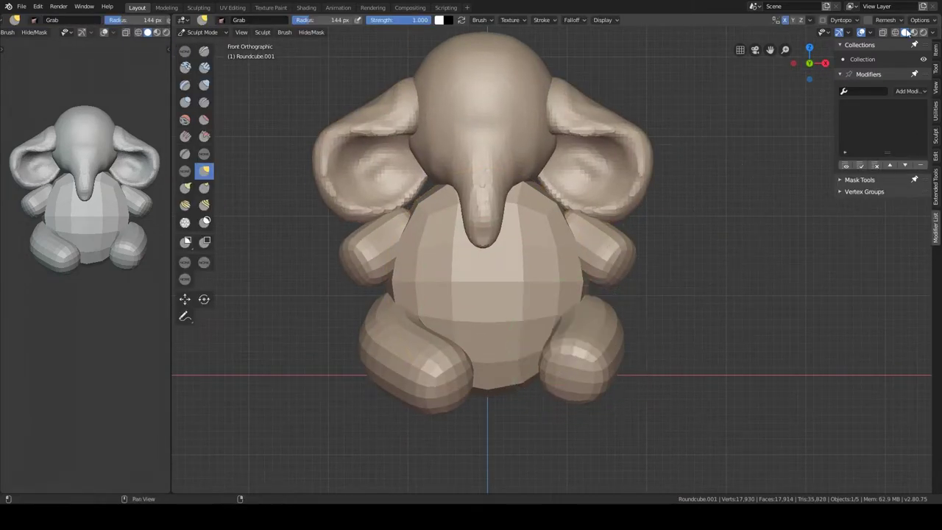
key(shift+t)
middle_drag(536, 304, 481, 401)
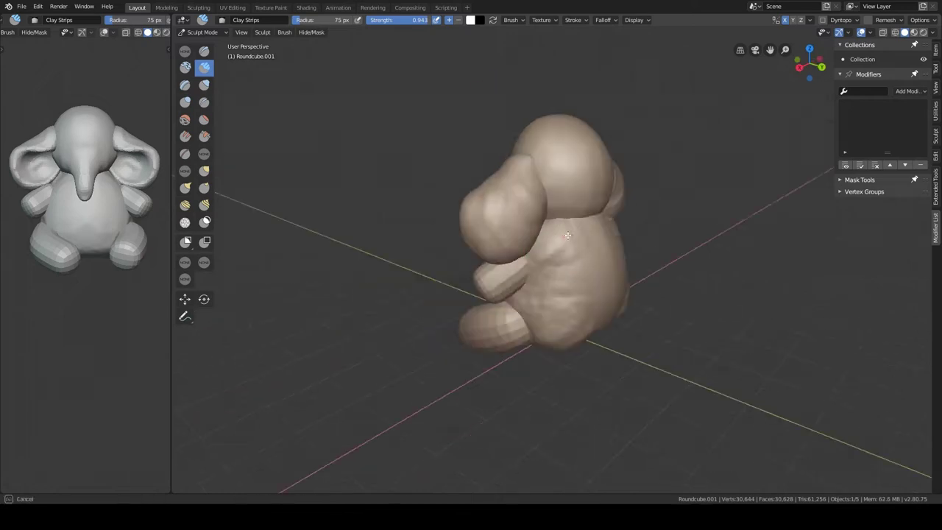
mouse_move(546, 322)
middle_down()
mouse_move(532, 347)
mouse_move(615, 389)
mouse_move(542, 375)
mouse_move(570, 344)
middle_up()
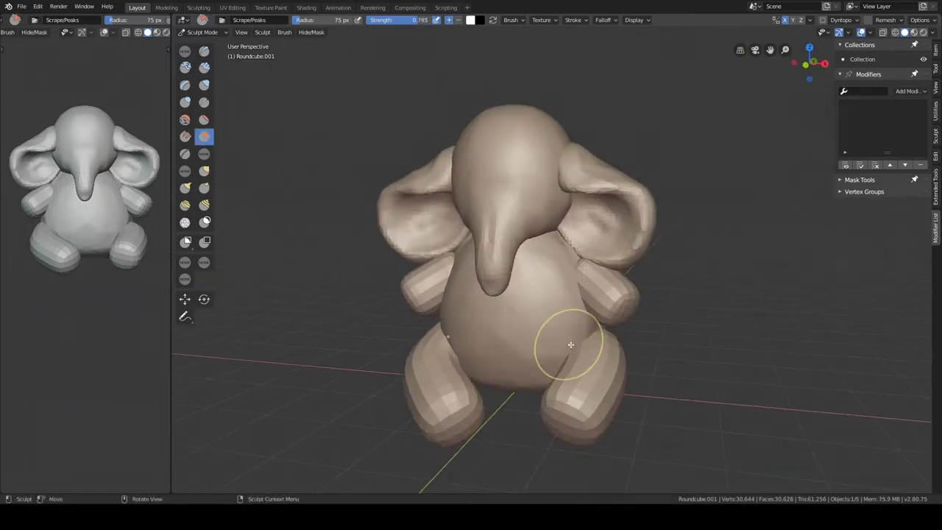
mouse_move(561, 269)
middle_down()
mouse_move(511, 316)
mouse_move(557, 343)
mouse_move(548, 255)
mouse_move(513, 356)
mouse_move(543, 253)
middle_up()
Check the body isolated in Local view, then return to the full front view.
key(shift+space)
key(KP_Divide)
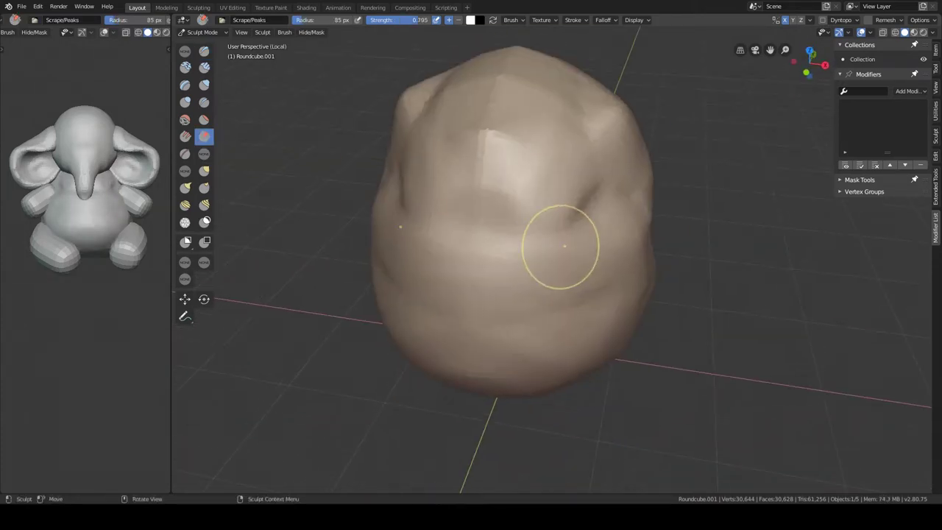
mouse_move(618, 162)
middle_down()
mouse_move(519, 343)
mouse_move(537, 280)
mouse_move(536, 210)
middle_up()
key(KP_Divide)
key(KP_1)
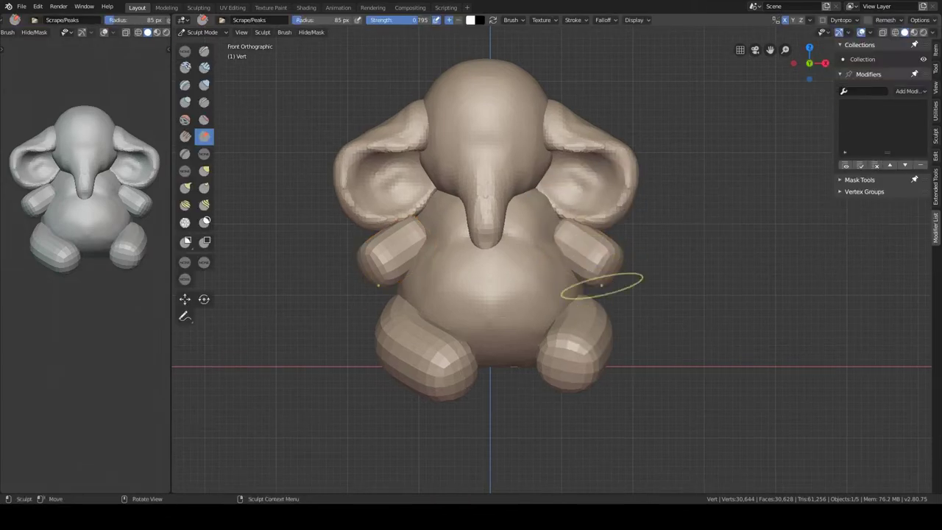
mouse_move(552, 270)
middle_down()
mouse_move(441, 287)
mouse_move(567, 189)
mouse_move(509, 275)
middle_up()
Rotate and move the arms into position with the transform tools.
key(shift+space)
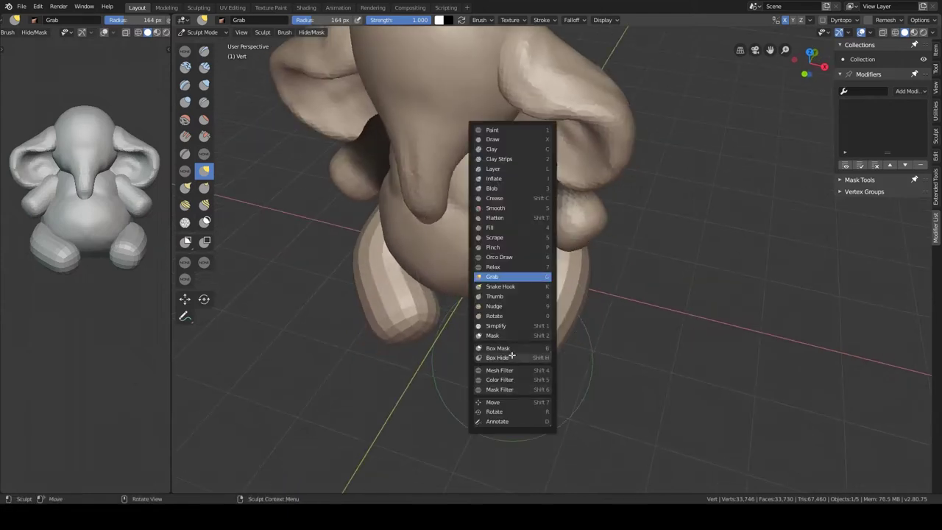
click(509, 382)
click(527, 203)
mouse_move(527, 203)
middle_down()
mouse_move(584, 146)
mouse_move(477, 202)
mouse_move(551, 229)
middle_up()
key(shift+2)
key(shift+space)
click(526, 343)
mouse_move(526, 344)
middle_down()
mouse_move(515, 216)
mouse_move(642, 292)
mouse_move(660, 231)
mouse_move(638, 330)
mouse_move(449, 226)
mouse_move(487, 242)
mouse_move(478, 312)
mouse_move(400, 336)
middle_up()
Shape the arms into stubby paws with an enlarged Grab brush and the Scrape brush.
key(g)
key(q)
key(f)
click(449, 226)
scroll(486, 242, up, 4)
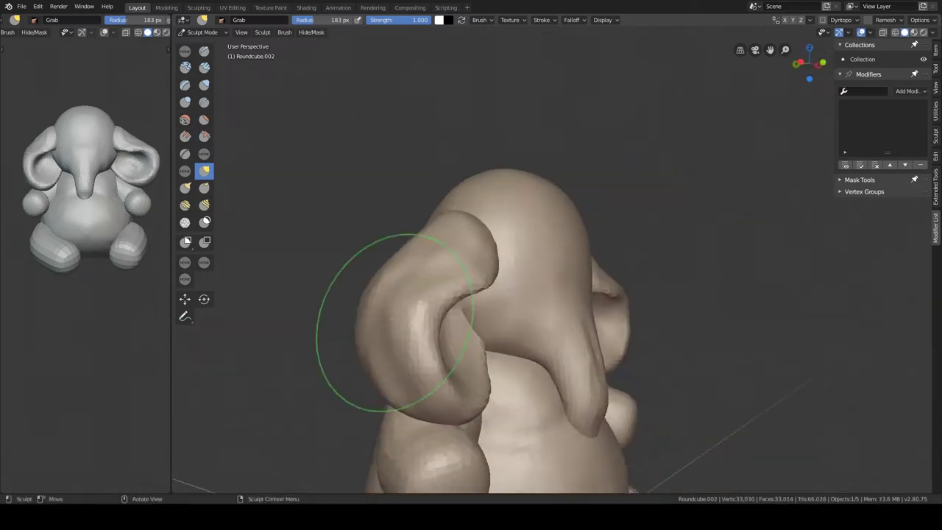
key(shift+space)
click(442, 346)
mouse_move(371, 295)
middle_down()
mouse_move(370, 326)
mouse_move(420, 199)
mouse_move(535, 273)
mouse_move(518, 276)
middle_up()
Refine the paws with Grab and Scrape/Peaks, then return to Object Mode in front view.
key(g)
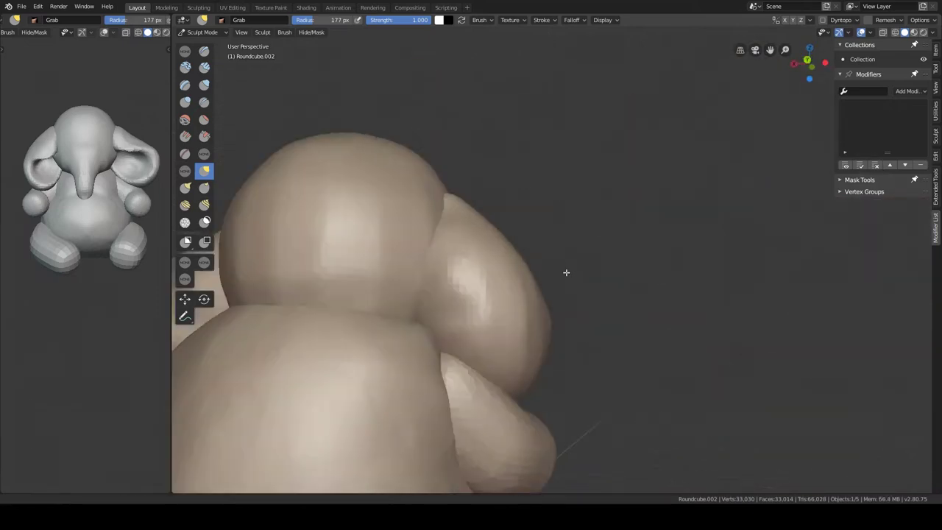
key(shift+t)
mouse_move(452, 309)
middle_down()
mouse_move(485, 390)
mouse_move(496, 273)
mouse_move(601, 146)
middle_up()
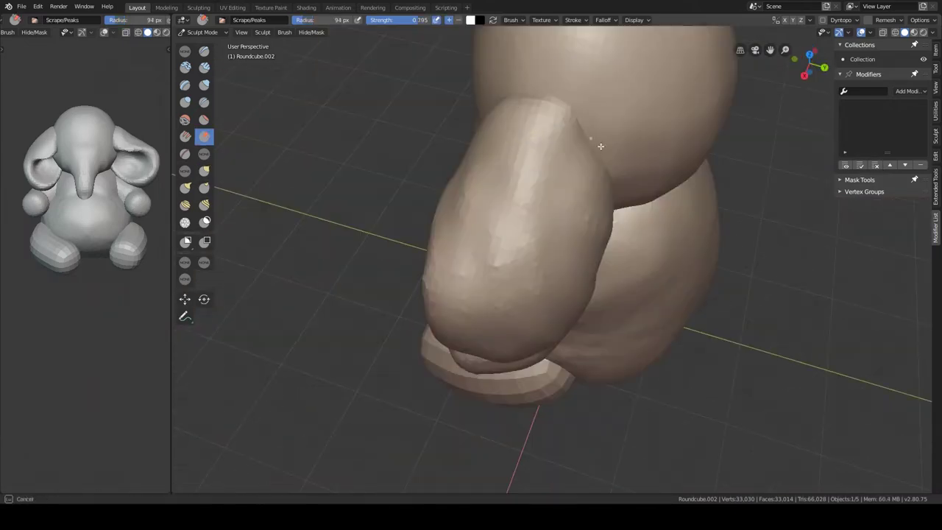
mouse_move(508, 263)
middle_down()
mouse_move(589, 248)
mouse_move(550, 364)
mouse_move(517, 316)
mouse_move(536, 357)
mouse_move(493, 354)
mouse_move(467, 221)
middle_up()
key(ctrl+Tab)
key(KP_1)
mouse_move(524, 327)
shift+middle_down()
mouse_move(564, 290)
mouse_move(550, 271)
shift+middle_up()
Remesh the legs object in Sculpt Mode and start shaping the feet with Grab.
click(560, 276)
key(q)
key(Escape)
key(ctrl+Tab)
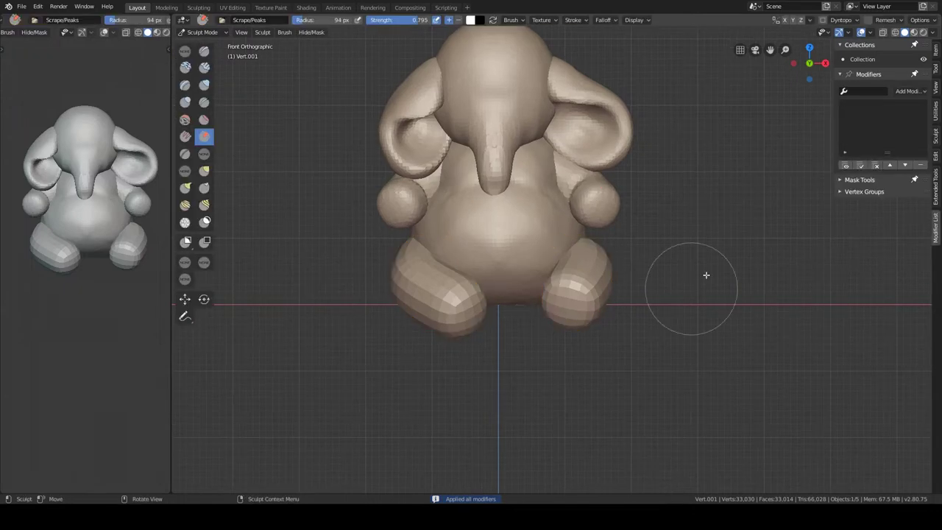
click(873, 82)
mouse_move(559, 242)
middle_down()
mouse_move(618, 221)
mouse_move(689, 235)
mouse_move(610, 213)
mouse_move(668, 257)
mouse_move(391, 263)
mouse_move(378, 227)
mouse_move(589, 253)
middle_up()
scroll(631, 221, up, 4)
key(g)
Add a ground plane and snap it to the 3D cursor.
scroll(589, 252, down, 3)
key(ctrl+Tab)
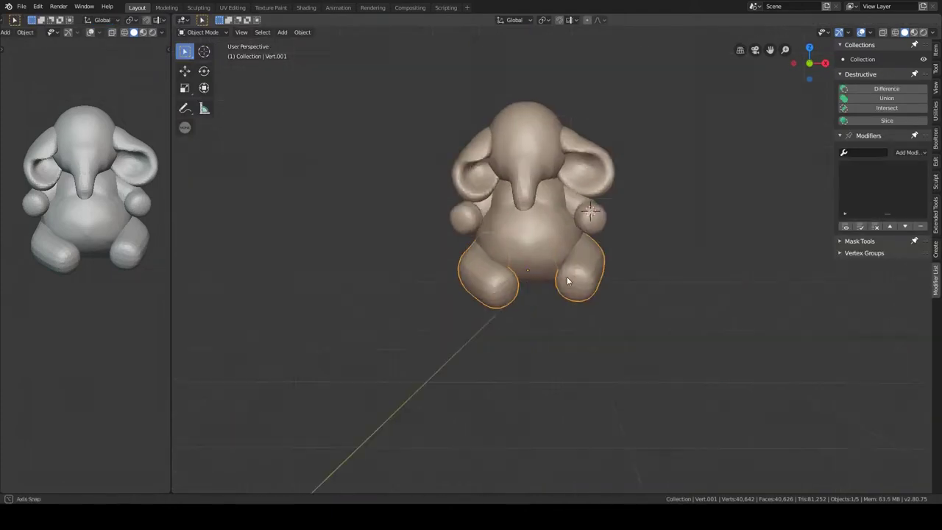
click(602, 278)
scroll(602, 277, up, 2)
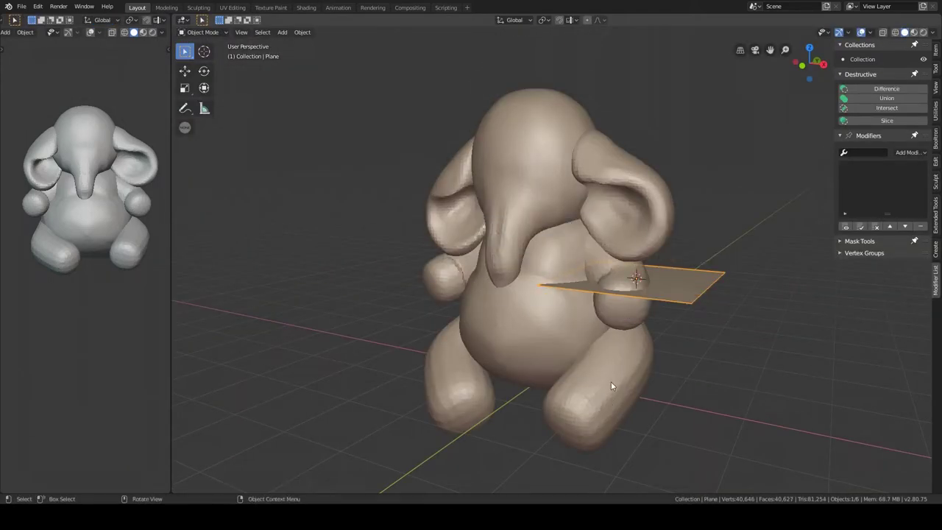
key(shift+s)
click(588, 302)
scroll(586, 286, down, 3)
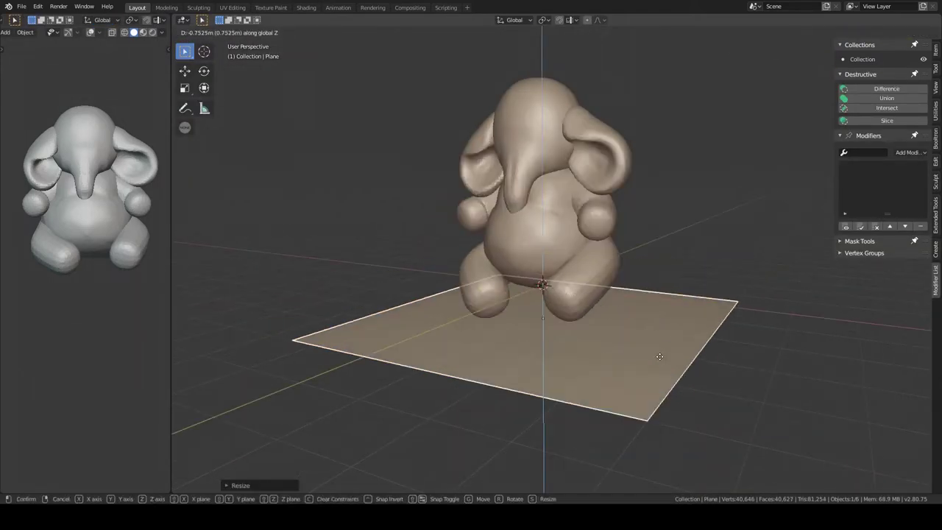
click(659, 357)
Move the plane along Z so it sits just under the elephant's feet.
key(KP_3)
key(Escape)
middle_drag(631, 306, 614, 351)
click(614, 351)
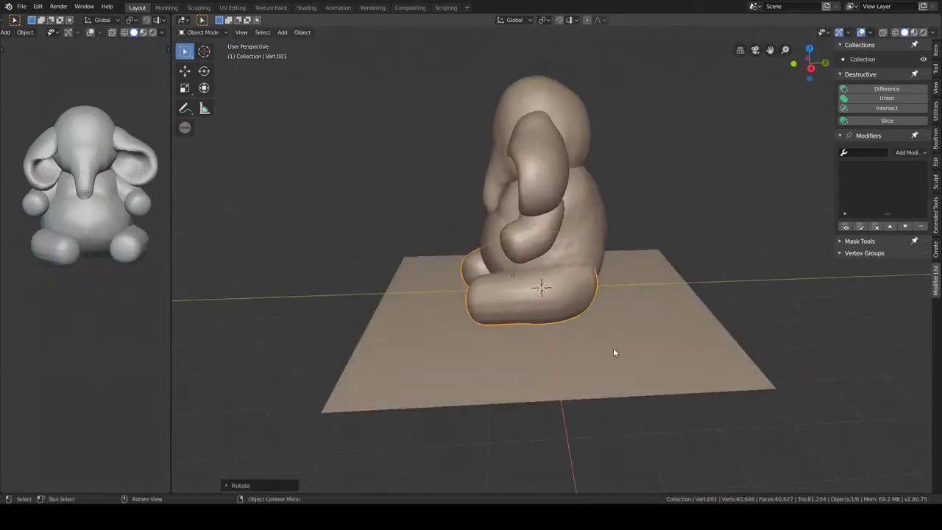
key(g)
key(z)
click(591, 292)
middle_drag(591, 292, 606, 269)
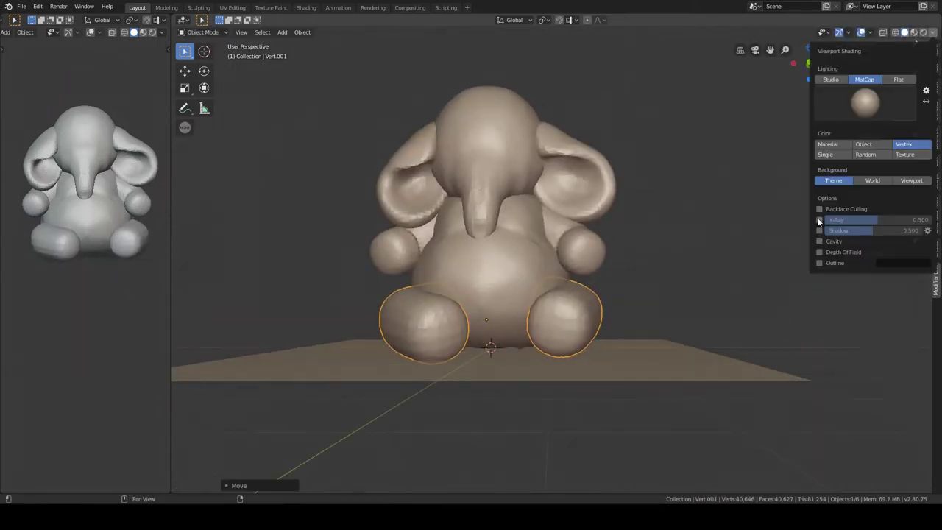
Turn on Cavity viewport shading and select the leg piece for sculpting.
click(819, 241)
middle_drag(699, 243, 780, 221)
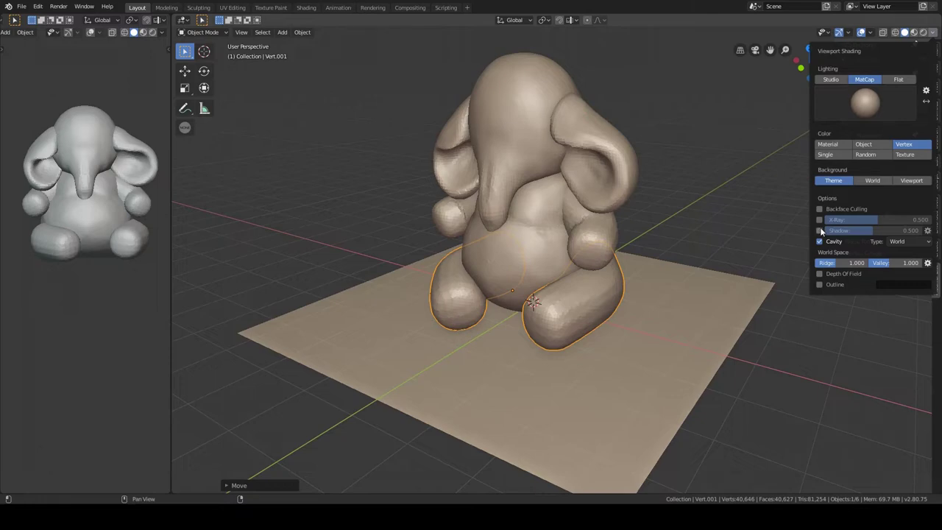
middle_drag(677, 265, 626, 294)
scroll(564, 319, up, 3)
click(565, 278)
mouse_move(565, 278)
middle_down()
mouse_move(601, 247)
mouse_move(584, 252)
mouse_move(637, 184)
mouse_move(571, 314)
middle_up()
key(ctrl+Tab)
Check the leg piece and the view beneath the ground plane, then return to object editing.
scroll(637, 184, down, 5)
key(ctrl+Tab)
click(498, 321)
key(ctrl+Tab)
middle_drag(498, 321, 569, 271)
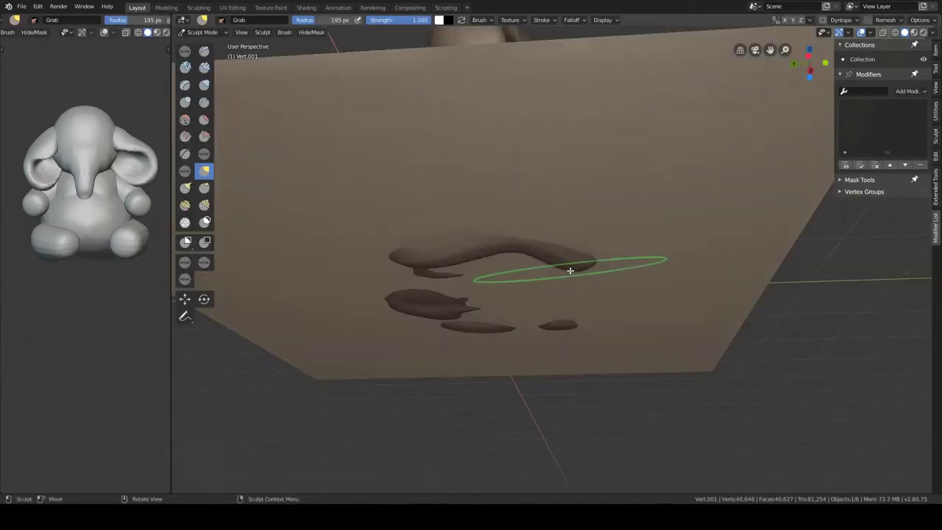
mouse_move(439, 321)
middle_down()
mouse_move(551, 311)
mouse_move(655, 231)
mouse_move(556, 309)
mouse_move(526, 306)
mouse_move(536, 189)
middle_up()
key(ctrl+Tab)
key(ctrl+Tab)
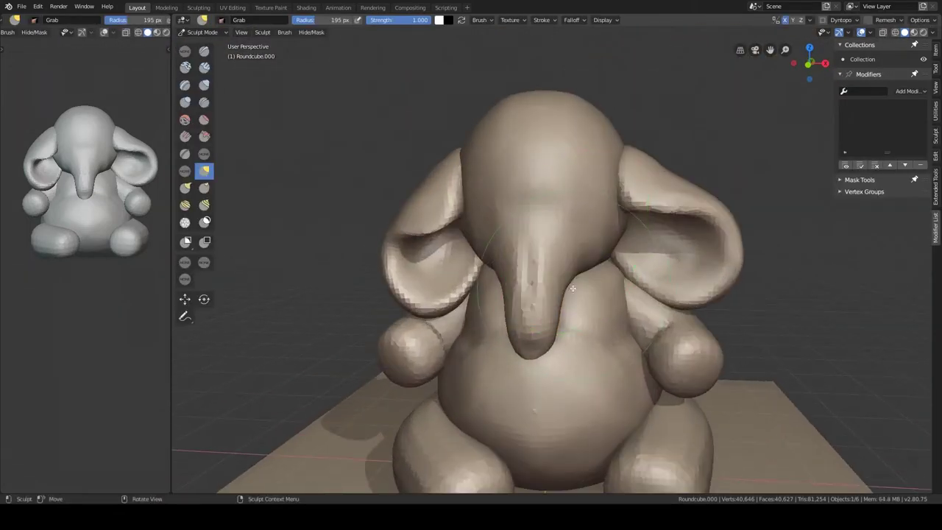
Select the elephant's head for sculpting and frame it in a three-quarter view.
click(547, 279)
scroll(557, 246, up, 3)
scroll(596, 171, up, 3)
scroll(620, 175, down, 3)
mouse_move(620, 174)
middle_down()
mouse_move(566, 275)
mouse_move(479, 312)
middle_up()
scroll(591, 251, up, 3)
mouse_move(592, 252)
middle_down()
mouse_move(581, 258)
mouse_move(604, 267)
middle_up()
Carve two eye sockets into the face using Clay Strips at lowered strength.
key(q)
mouse_move(523, 291)
middle_down()
mouse_move(595, 227)
mouse_move(559, 280)
middle_up()
key(c)
key(shift+f)
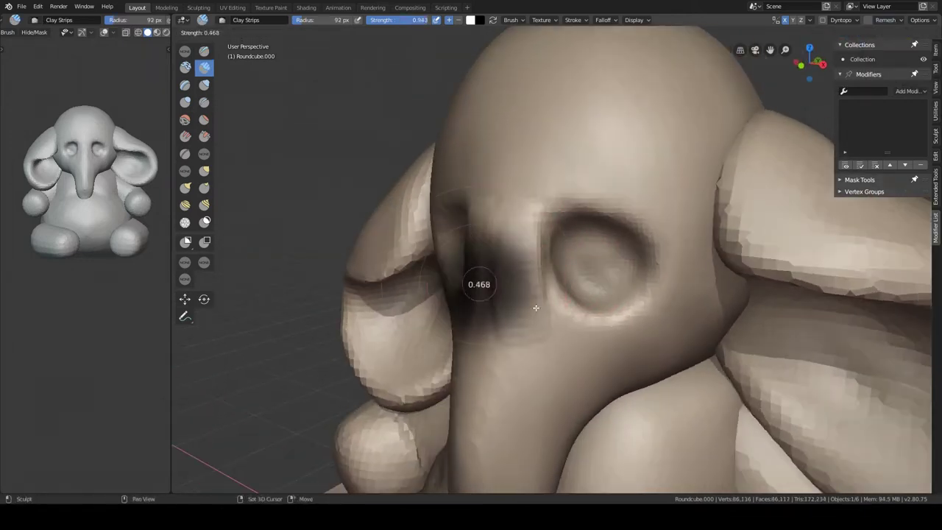
middle_drag(525, 97, 490, 239)
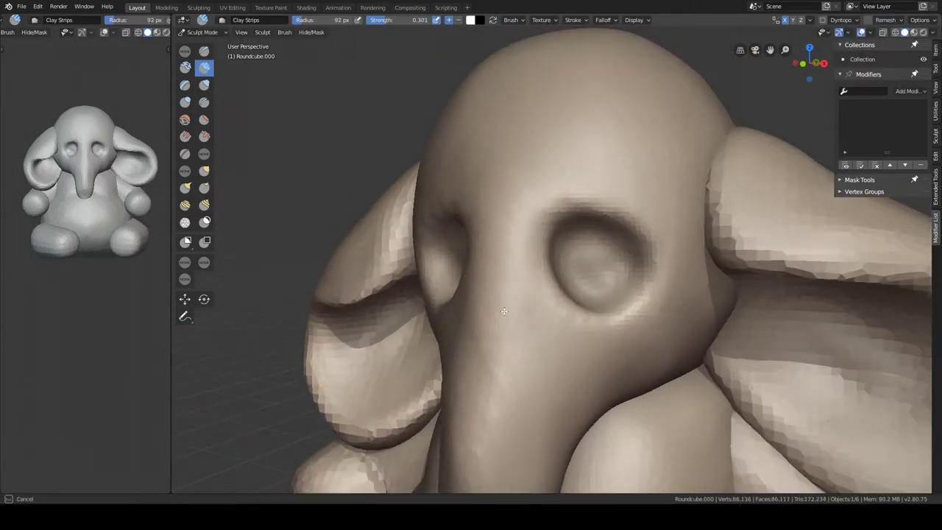
click(510, 19)
mouse_move(557, 159)
middle_down()
mouse_move(476, 408)
mouse_move(400, 273)
mouse_move(492, 164)
mouse_move(446, 289)
mouse_move(499, 332)
mouse_move(463, 311)
mouse_move(463, 361)
mouse_move(525, 295)
mouse_move(590, 255)
middle_up()
Add a round cube eye with a Mirror modifier mirrored across Roundcube.000.
click(642, 381)
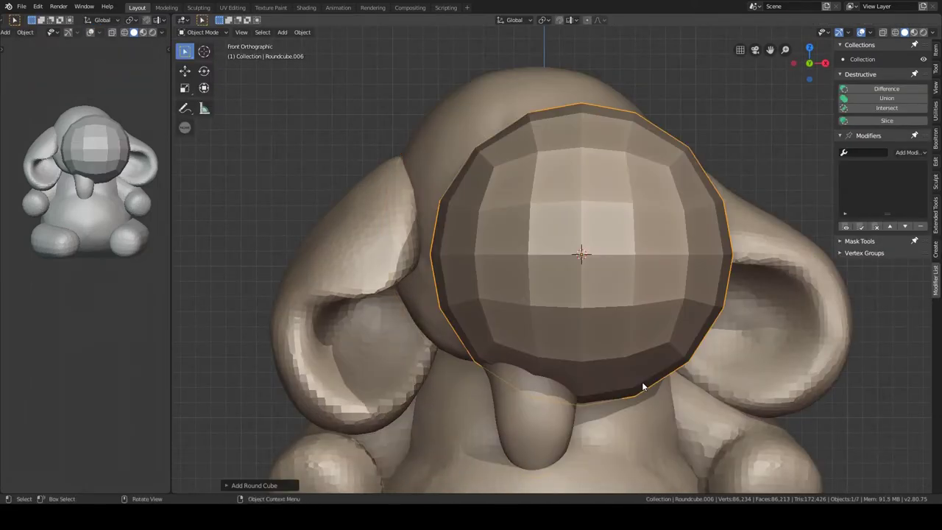
key(Delete)
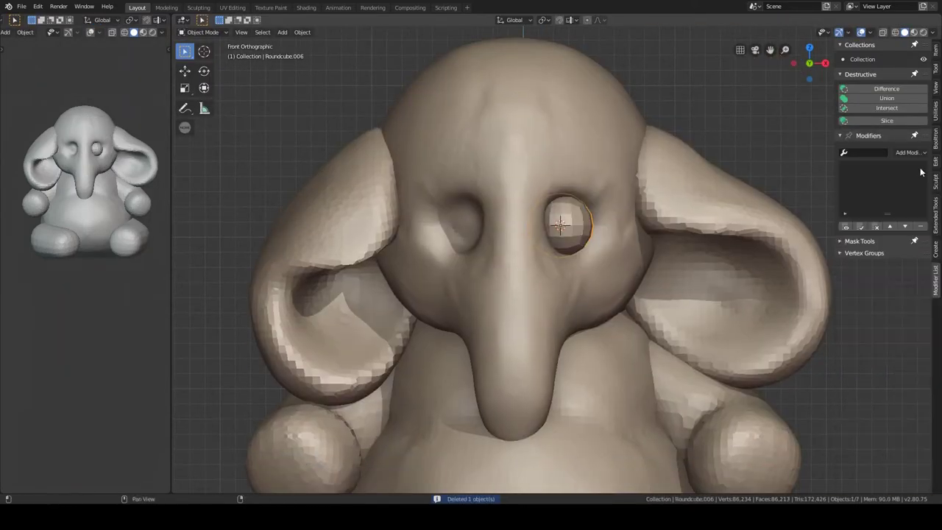
click(911, 152)
click(729, 256)
click(921, 329)
click(515, 132)
middle_drag(515, 133, 580, 303)
Move the mirrored eyeball into its socket on the head.
key(Escape)
mouse_move(639, 206)
middle_down()
mouse_move(605, 175)
mouse_move(602, 217)
middle_up()
key(g)
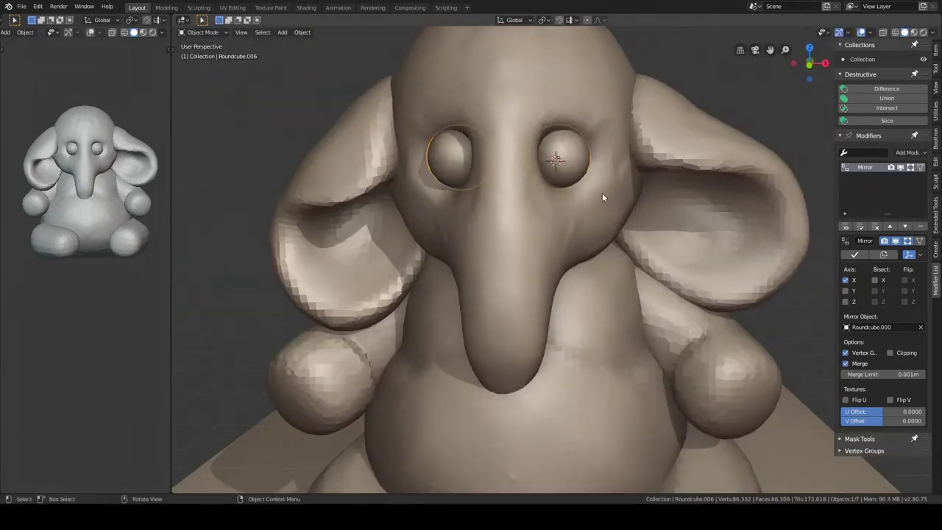
key(g)
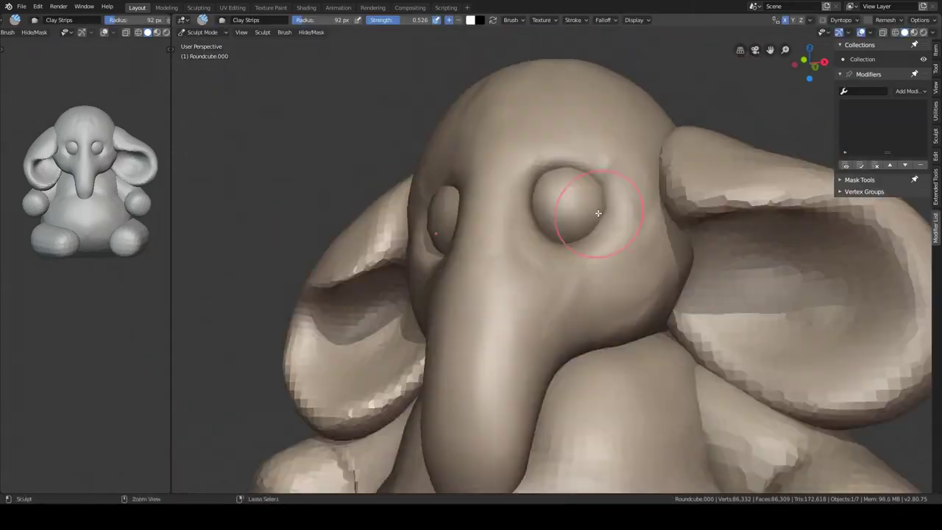
mouse_move(595, 210)
middle_down()
mouse_move(587, 234)
mouse_move(599, 256)
mouse_move(653, 305)
middle_up()
Build up clay around the eyes with Clay Strips, then resume sculpting the head.
key(c)
mouse_move(564, 180)
middle_down()
mouse_move(641, 277)
mouse_move(655, 247)
mouse_move(575, 272)
middle_up()
key(ctrl+Tab)
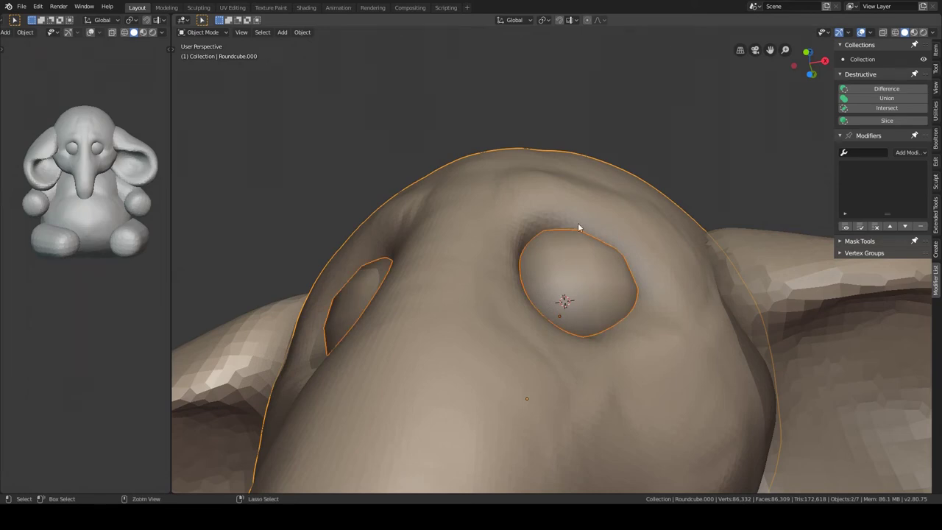
middle_drag(582, 236, 655, 185)
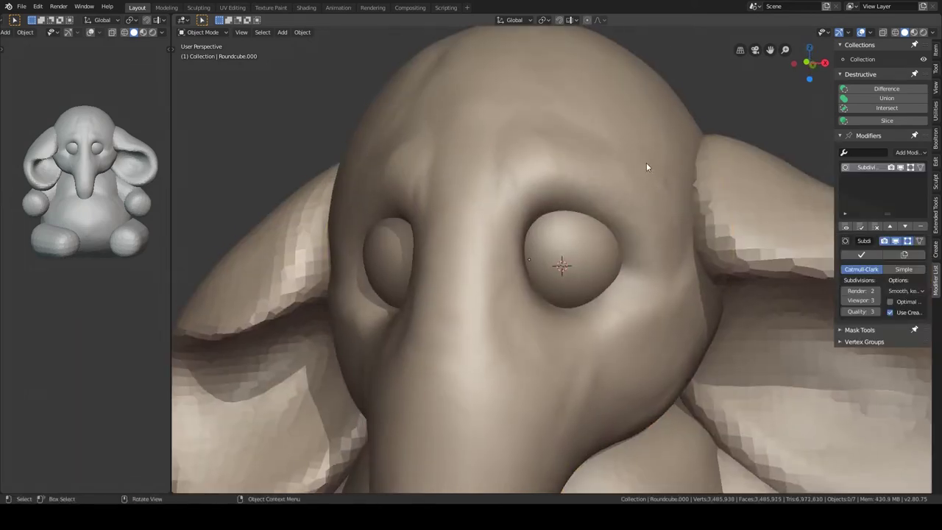
key(ctrl+Tab)
Pull the trunk longer and thinner with the Grab brush, checking side and front views.
mouse_move(583, 267)
middle_down()
mouse_move(527, 245)
mouse_move(542, 189)
mouse_move(551, 316)
mouse_move(662, 361)
middle_up()
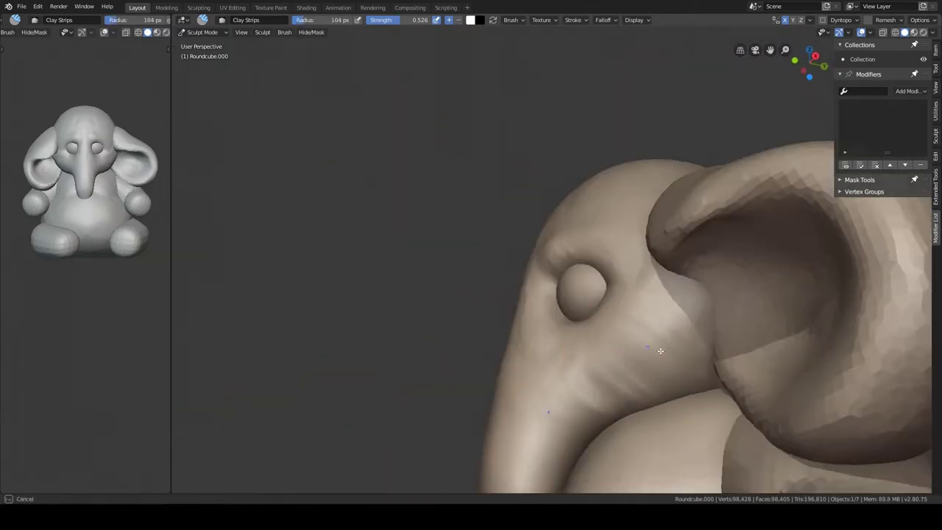
middle_drag(652, 319, 563, 162)
key(g)
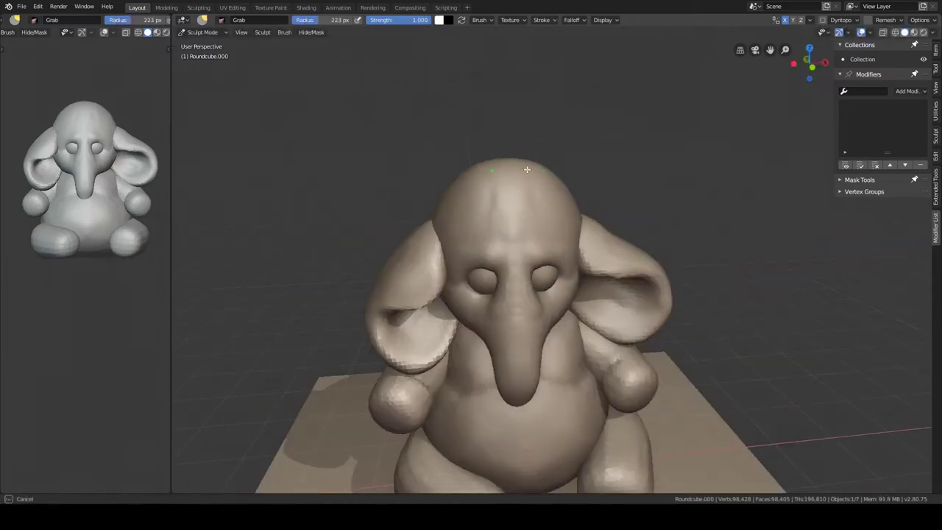
middle_drag(622, 152, 668, 182)
middle_drag(573, 98, 502, 205)
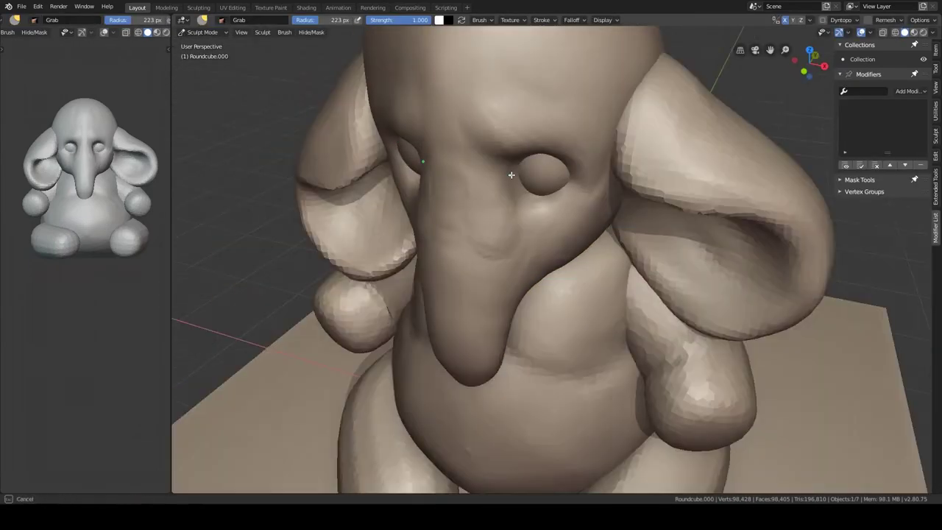
mouse_move(511, 174)
middle_down()
mouse_move(442, 221)
mouse_move(498, 269)
mouse_move(546, 198)
mouse_move(572, 211)
mouse_move(548, 246)
middle_up()
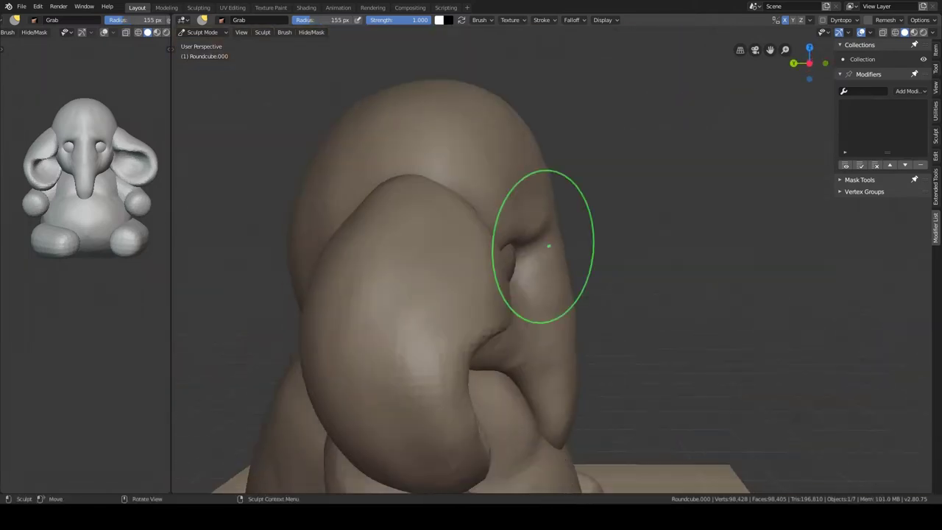
mouse_move(540, 263)
middle_down()
mouse_move(485, 255)
mouse_move(532, 273)
mouse_move(551, 267)
mouse_move(596, 330)
mouse_move(597, 248)
mouse_move(492, 263)
mouse_move(597, 294)
mouse_move(484, 336)
mouse_move(485, 356)
mouse_move(516, 317)
mouse_move(515, 273)
mouse_move(620, 258)
mouse_move(574, 258)
mouse_move(656, 256)
mouse_move(641, 204)
middle_up()
Add Clay Strips brow ridges and detail under the trunk, then review the remeshed head.
key(c)
shift+middle_drag(601, 334, 598, 248)
scroll(598, 248, up, 2)
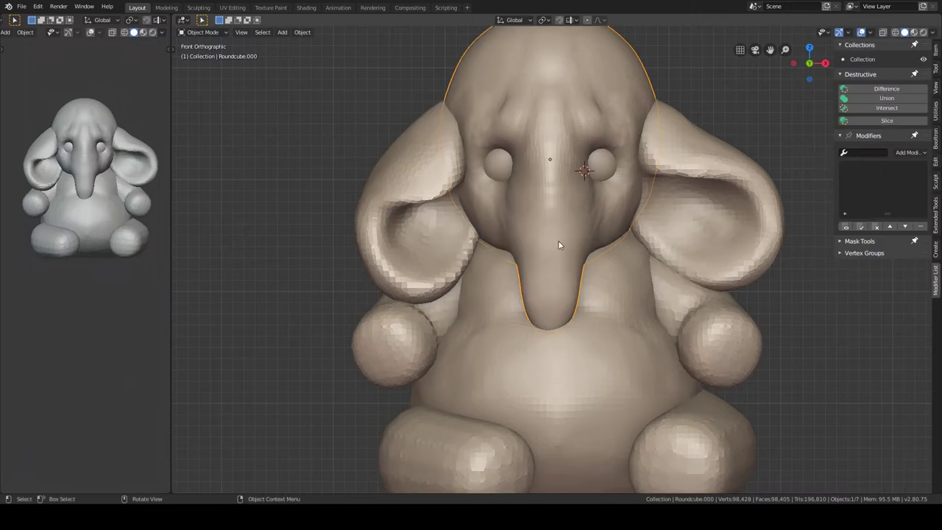
mouse_move(557, 347)
middle_down()
mouse_move(542, 332)
mouse_move(566, 261)
mouse_move(539, 327)
middle_up()
mouse_move(508, 237)
middle_down()
mouse_move(526, 389)
mouse_move(584, 401)
mouse_move(578, 199)
middle_up()
key(KP_Divide)
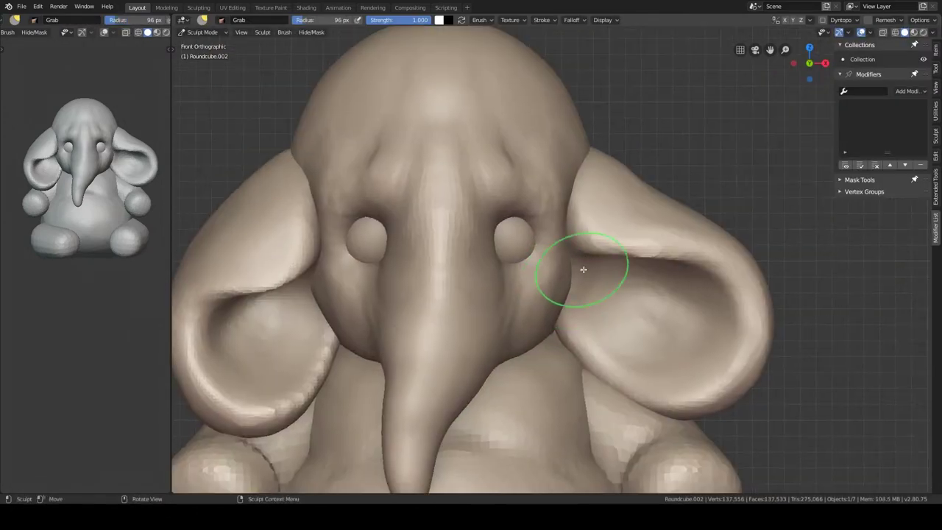
mouse_move(581, 273)
middle_down()
mouse_move(607, 273)
mouse_move(648, 337)
mouse_move(631, 389)
mouse_move(567, 347)
mouse_move(567, 189)
mouse_move(640, 240)
mouse_move(591, 212)
mouse_move(509, 307)
mouse_move(550, 362)
mouse_move(532, 299)
mouse_move(569, 193)
mouse_move(599, 275)
mouse_move(644, 343)
mouse_move(646, 370)
mouse_move(540, 248)
mouse_move(522, 312)
mouse_move(585, 306)
mouse_move(570, 283)
mouse_move(643, 331)
middle_up()
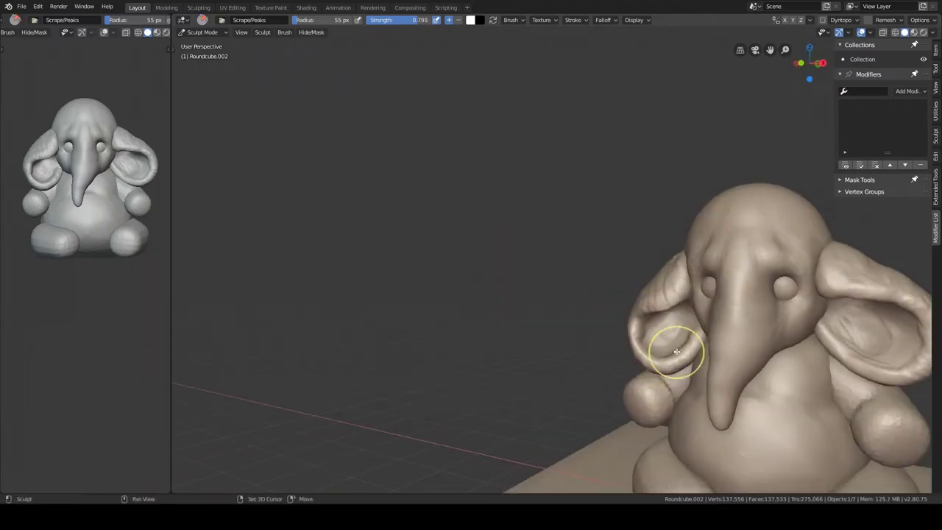
Select the head and ears shell and move it to a new position.
key(KP_1)
key(ctrl+Tab)
click(589, 262)
scroll(596, 199, up, 4)
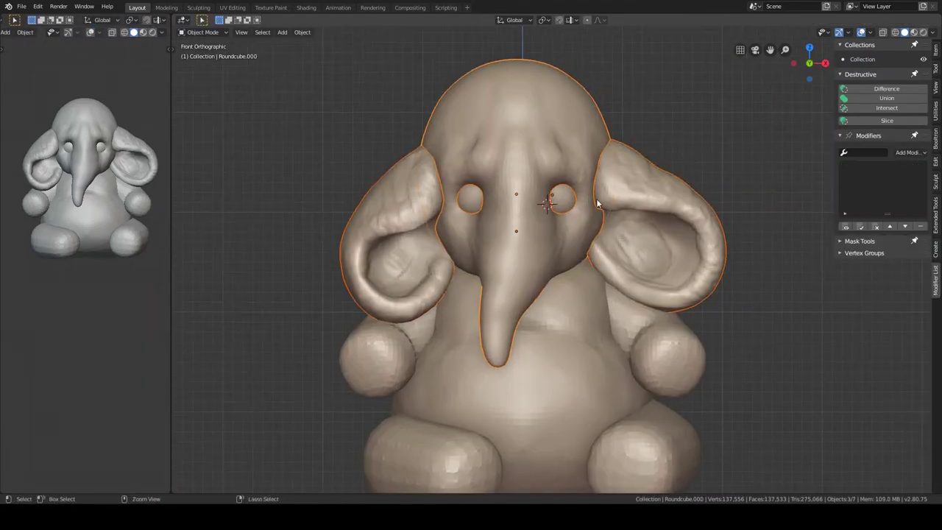
key(g)
click(468, 258)
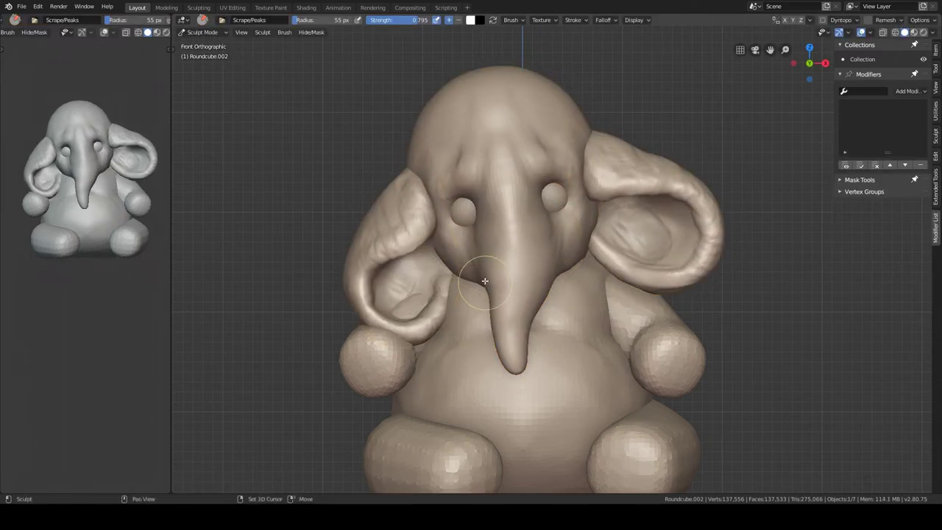
Mask the left ear and rotate the unmasked ear to a new angle.
shift+middle_drag(484, 280, 559, 299)
key(shift+a)
key(KP_Divide)
middle_drag(549, 264, 557, 281)
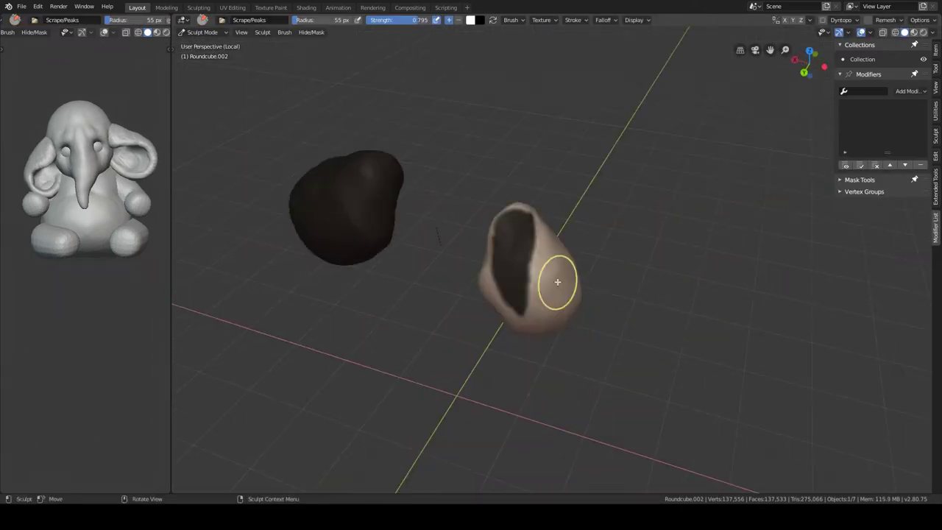
key(KP_1)
key(KP_Divide)
key(r)
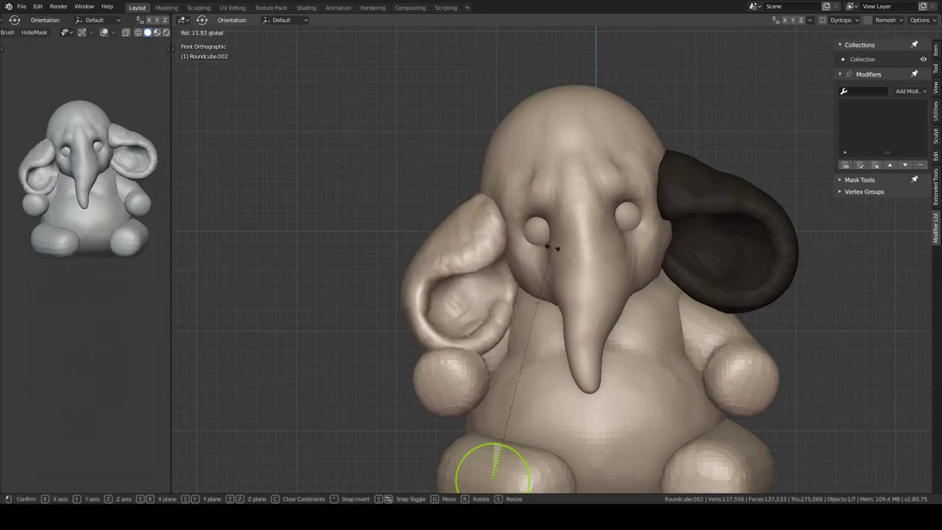
shift+middle_drag(703, 218, 631, 200)
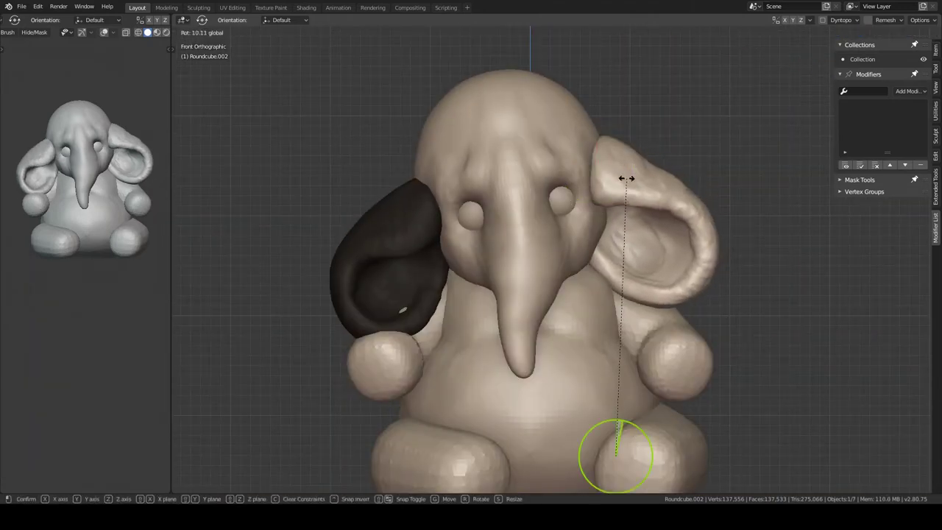
key(shift+space)
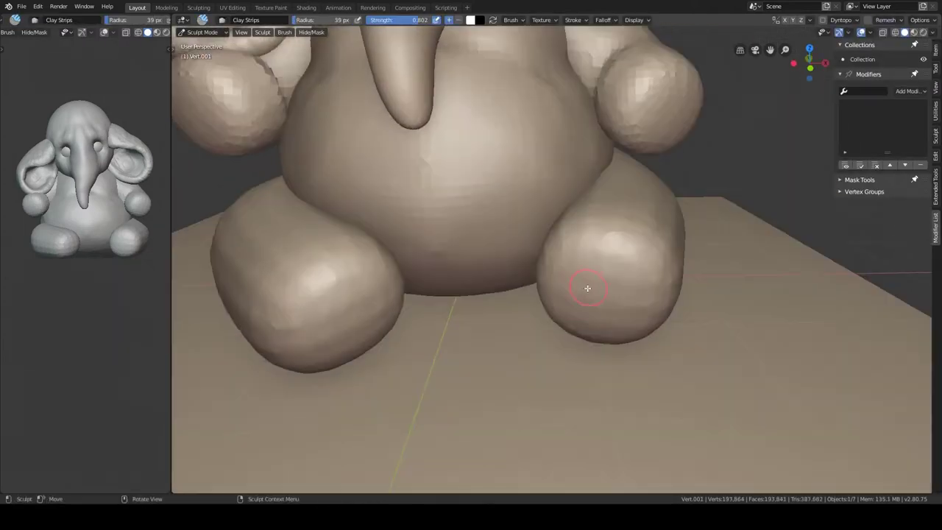
Isolate the two leg pieces in local view to shape the feet, then restore the full elephant.
middle_drag(578, 285, 623, 323)
mouse_move(563, 309)
middle_down()
mouse_move(673, 305)
mouse_move(662, 309)
mouse_move(515, 241)
mouse_move(504, 285)
mouse_move(700, 201)
mouse_move(594, 270)
middle_up()
key(KP_Divide)
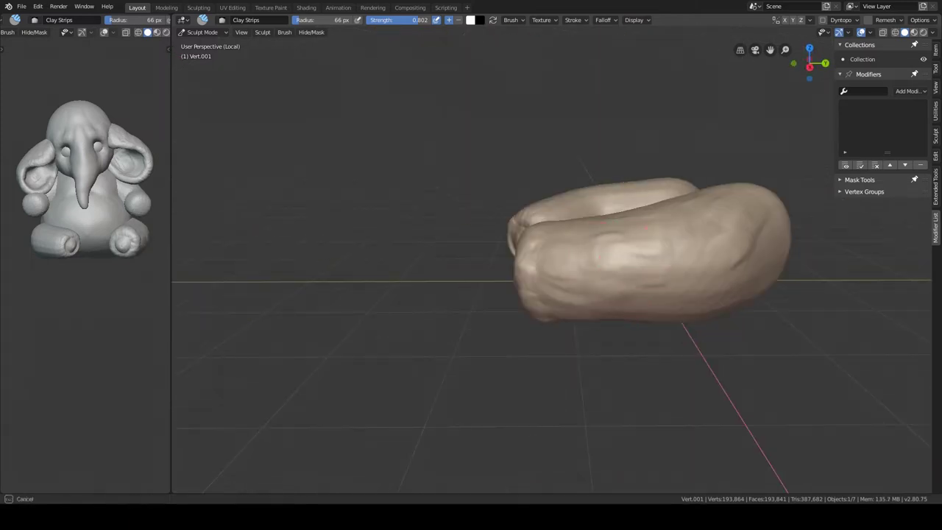
middle_drag(646, 229, 631, 169)
key(KP_Divide)
mouse_move(573, 240)
middle_down()
mouse_move(420, 336)
mouse_move(490, 265)
middle_up()
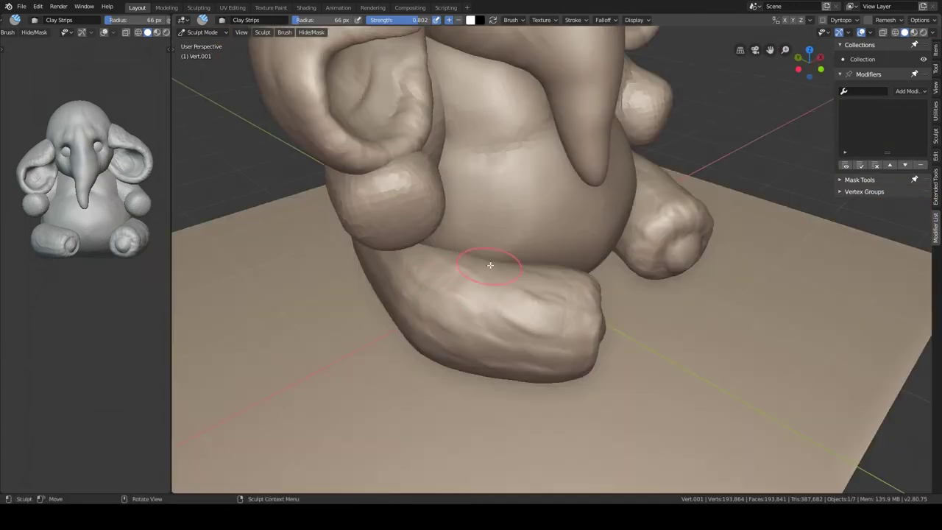
mouse_move(456, 332)
middle_down()
mouse_move(543, 263)
mouse_move(557, 147)
mouse_move(570, 135)
middle_up()
Set a new brush strength and roughen the belly and legs with Clay Strips.
key(ctrl+Tab)
scroll(593, 233, up, 3)
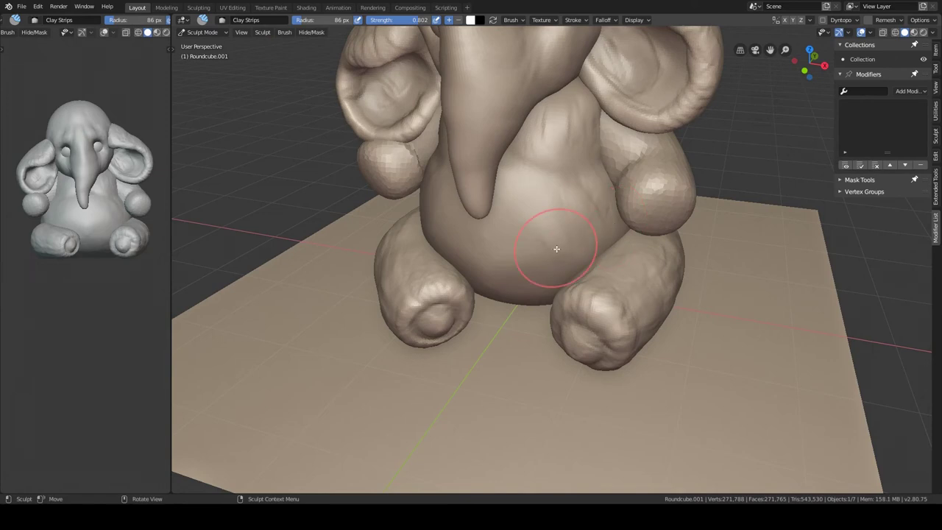
mouse_move(556, 249)
middle_down()
mouse_move(463, 210)
mouse_move(595, 246)
mouse_move(454, 289)
middle_up()
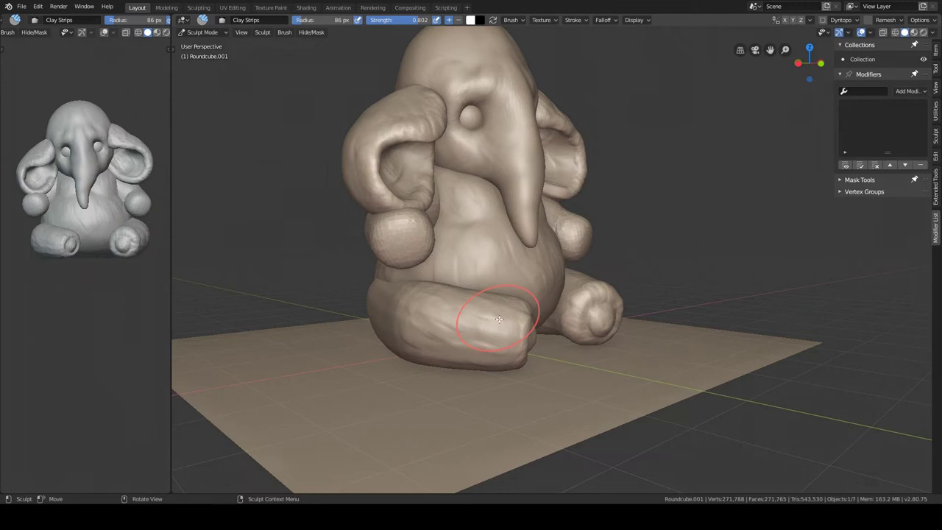
mouse_move(483, 252)
middle_down()
mouse_move(579, 194)
mouse_move(529, 262)
mouse_move(599, 194)
mouse_move(635, 185)
mouse_move(488, 270)
mouse_move(605, 274)
mouse_move(515, 309)
mouse_move(578, 284)
mouse_move(532, 274)
middle_up()
click(509, 235)
key(c)
Remesh the model while viewing the elephant from the front.
key(ctrl+Tab)
key(KP_1)
key(KP_1)
click(885, 20)
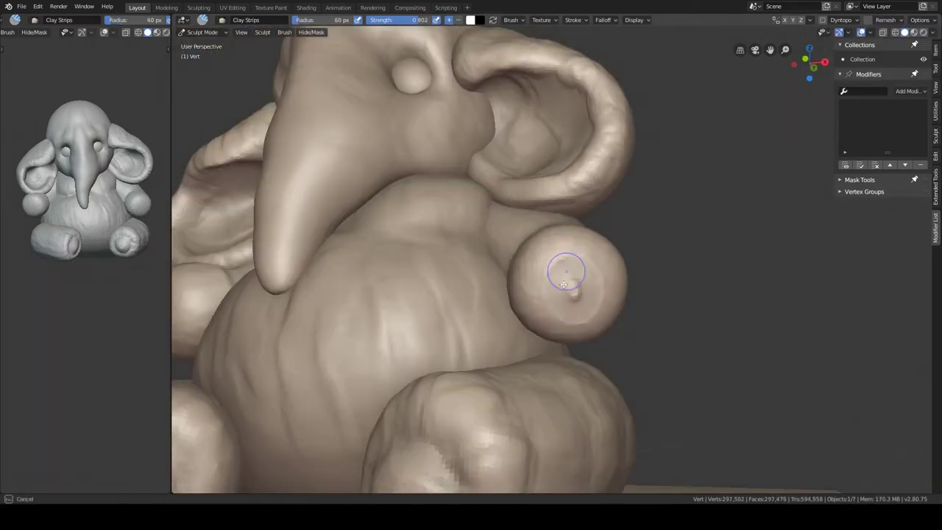
mouse_move(551, 238)
middle_down()
mouse_move(495, 210)
mouse_move(552, 184)
mouse_move(534, 257)
mouse_move(477, 278)
mouse_move(449, 261)
mouse_move(515, 220)
mouse_move(578, 199)
mouse_move(525, 237)
mouse_move(578, 280)
mouse_move(537, 331)
mouse_move(515, 295)
mouse_move(507, 320)
mouse_move(432, 311)
mouse_move(393, 287)
mouse_move(420, 294)
mouse_move(437, 319)
mouse_move(513, 347)
mouse_move(482, 278)
middle_up()
Set the Draw brush to strength 0.694 and radius 57 px.
key(x)
key(shift+f)
click(456, 257)
key(f)
click(421, 295)
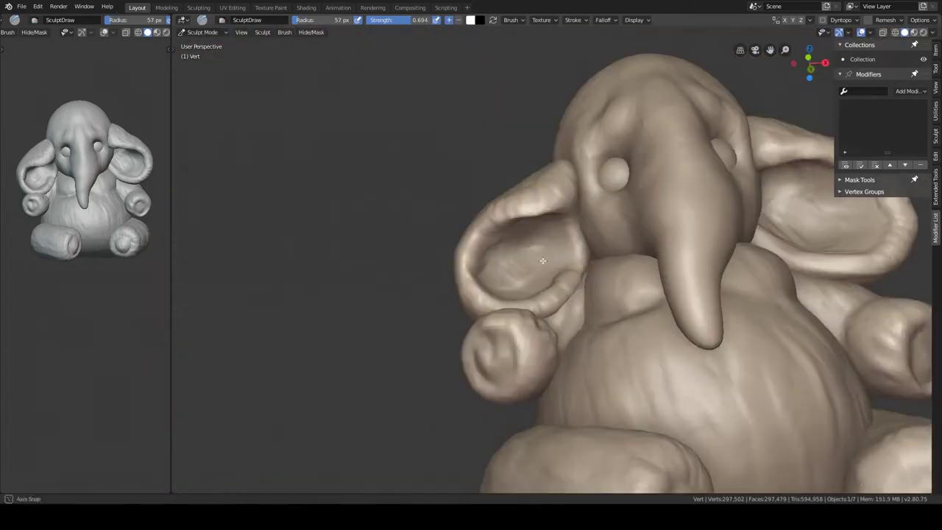
Check the whole model and select the elephant's head object.
key(ctrl+Tab)
scroll(482, 278, down, 4)
scroll(502, 251, up, 4)
scroll(502, 251, down, 2)
click(520, 181)
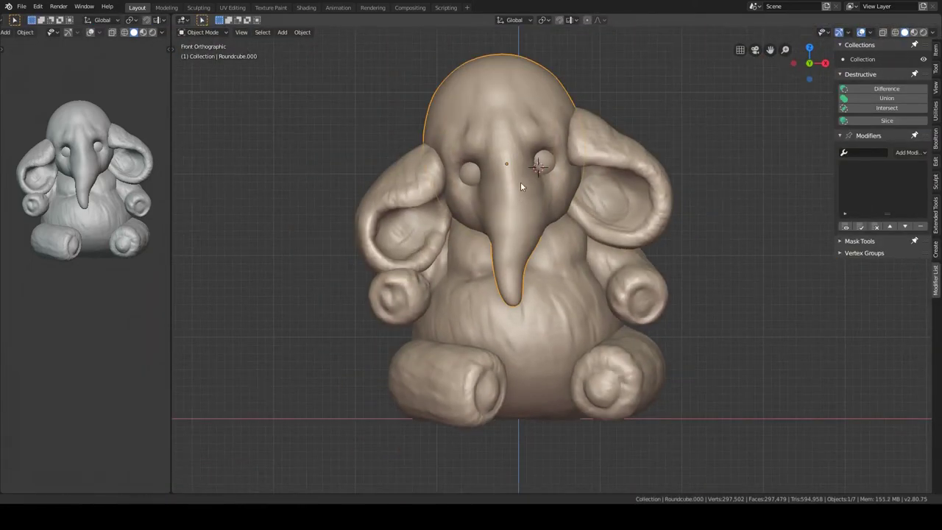
Enter Sculpt Mode on the head and close in on the trunk and cheek.
scroll(520, 181, down, 1)
key(ctrl+Tab)
middle_drag(415, 118, 543, 130)
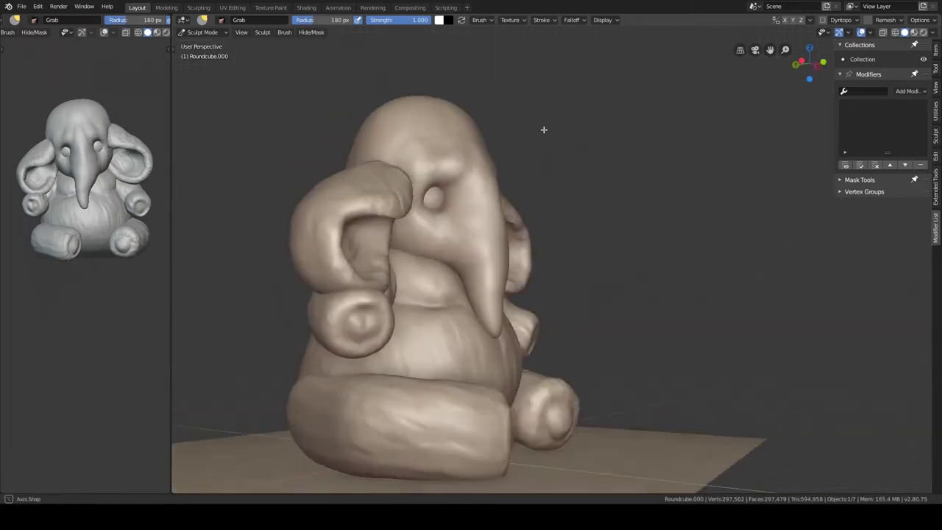
scroll(490, 294, up, 5)
scroll(475, 273, up, 2)
mouse_move(475, 273)
middle_down()
mouse_move(473, 234)
mouse_move(527, 367)
mouse_move(536, 242)
mouse_move(515, 319)
mouse_move(515, 311)
middle_up()
scroll(473, 234, down, 5)
scroll(528, 368, up, 5)
Frame the whole elephant from the front.
key(q)
click(529, 317)
key(KP_Decimal)
key(KP_1)
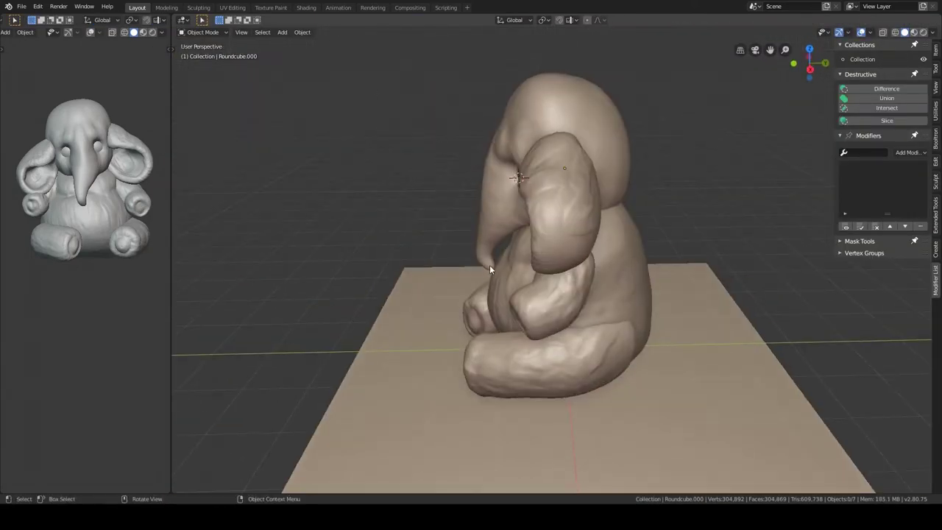
mouse_move(490, 265)
middle_down()
mouse_move(515, 221)
mouse_move(606, 206)
mouse_move(593, 202)
mouse_move(561, 248)
mouse_move(576, 166)
mouse_move(625, 189)
mouse_move(467, 198)
mouse_move(425, 179)
mouse_move(473, 168)
mouse_move(412, 192)
mouse_move(381, 174)
mouse_move(416, 214)
mouse_move(459, 204)
mouse_move(615, 272)
mouse_move(542, 227)
mouse_move(455, 92)
mouse_move(546, 228)
mouse_move(458, 126)
mouse_move(510, 142)
mouse_move(534, 130)
mouse_move(458, 305)
mouse_move(580, 189)
middle_up()
Crease the ear with Scrape/Peaks, tweak with Grab, and resize the ground plane.
key(ctrl+Tab)
key(shift+space)
click(542, 174)
key(g)
middle_drag(509, 211, 608, 342)
Add and scale a ground plane, and add a camera raised above the elephant.
key(s)
click(610, 270)
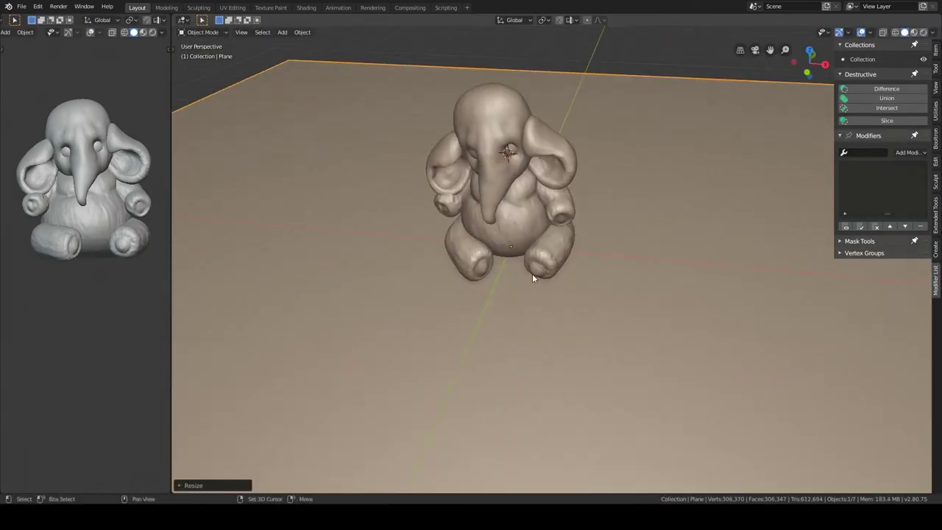
click(484, 406)
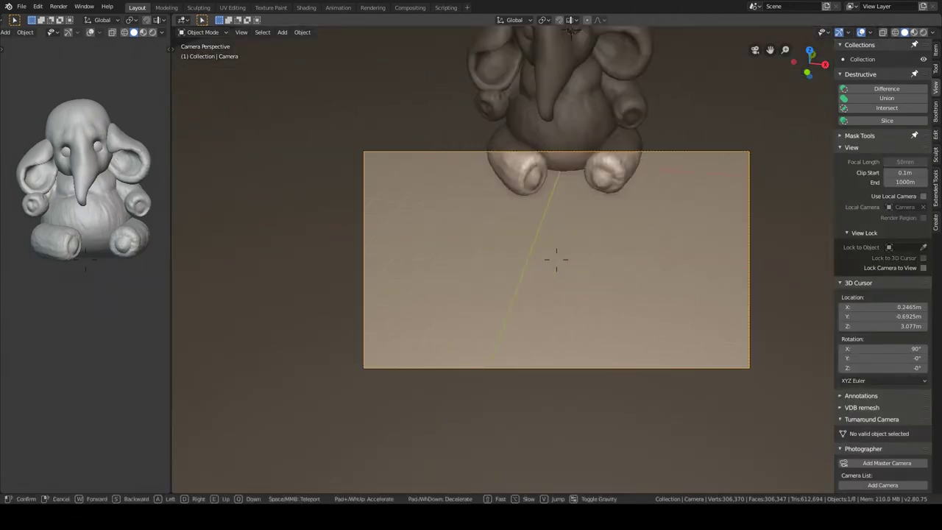
key(e)
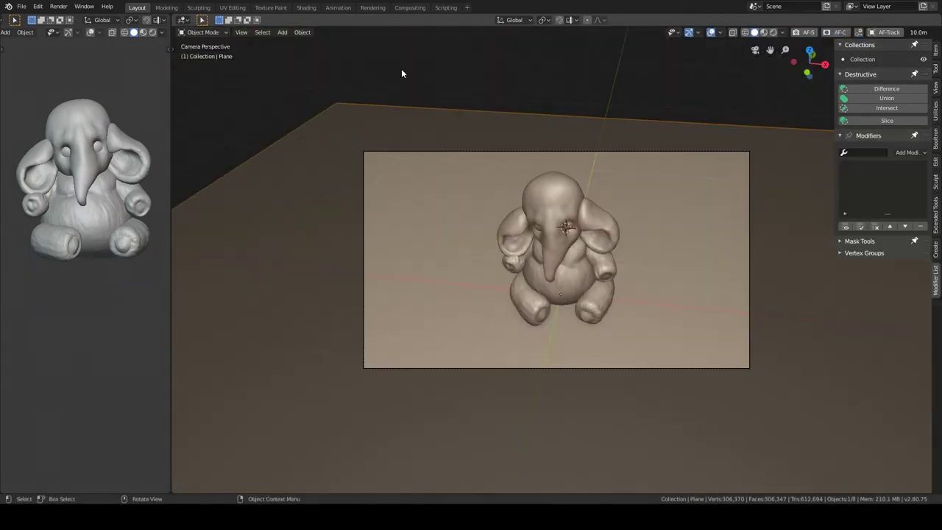
In the Shading workspace, link the peach material to all elephant parts and browse to the HDRI folder.
click(306, 8)
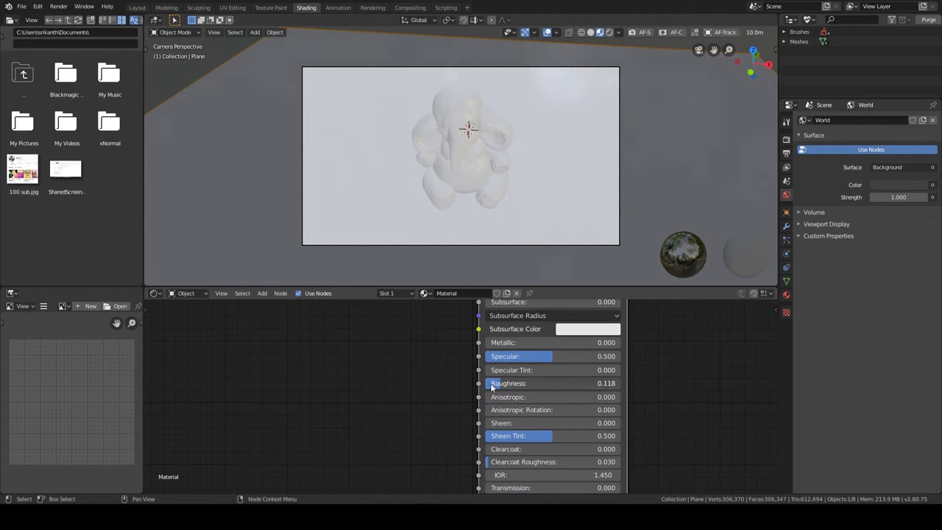
click(539, 183)
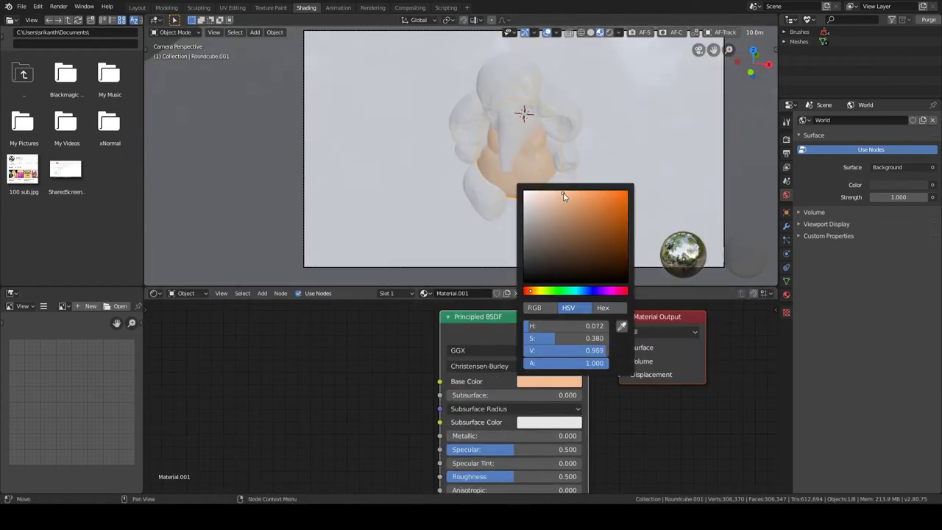
scroll(575, 184, up, 2)
shift+click(598, 243)
key(ctrl+l)
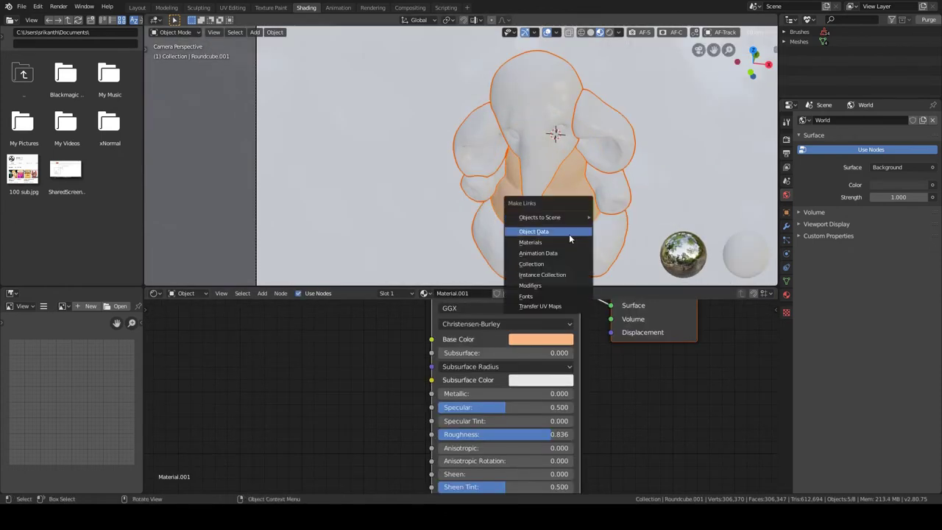
click(530, 242)
click(559, 135)
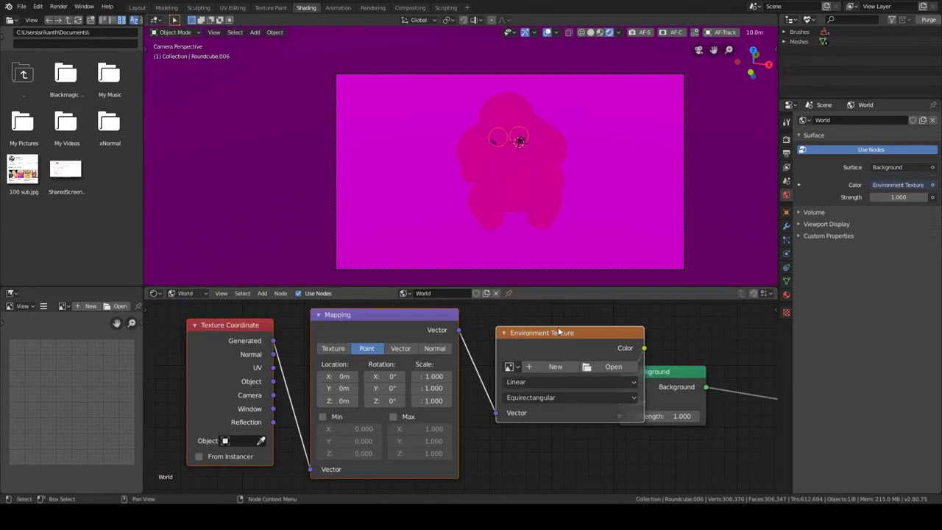
click(613, 367)
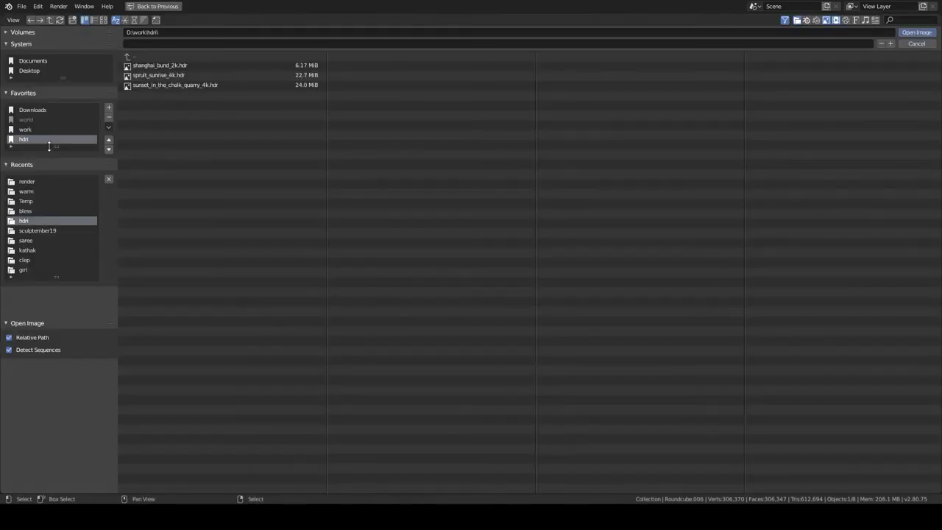
Load spruit_sunrise_4k.hdr as the world environment and return to the camera view.
key(Return)
scroll(594, 243, down, 3)
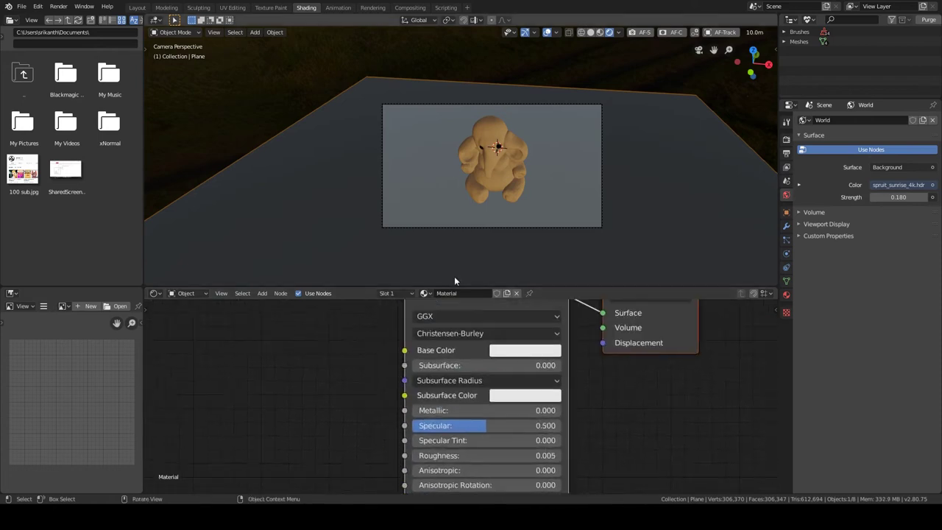
middle_drag(515, 231, 790, 160)
key(KP_0)
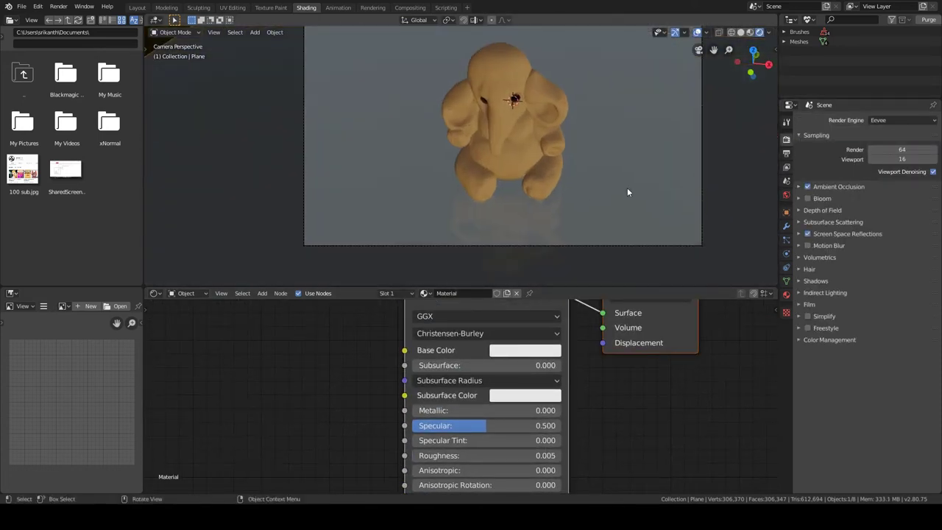
scroll(588, 140, up, 3)
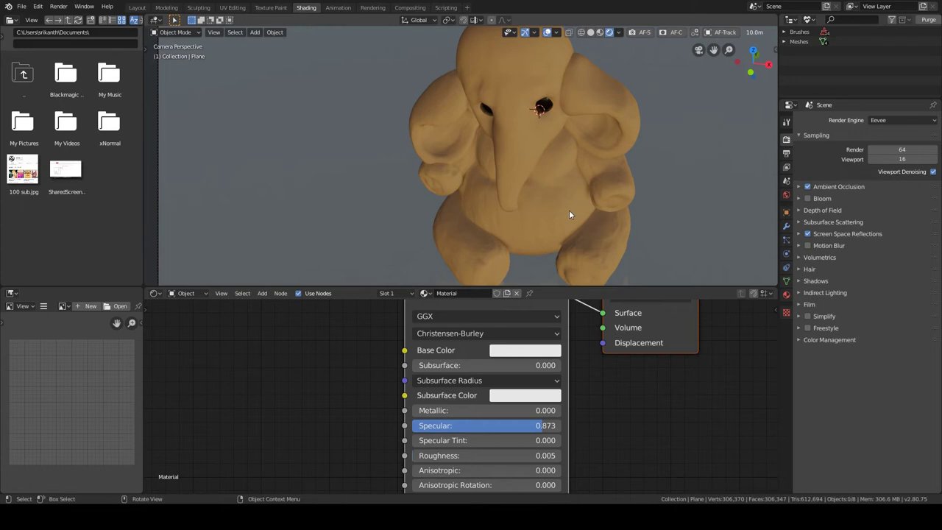
Add Layer Weight and ColorRamp nodes to the elephant body's material.
click(569, 209)
key(shift+a)
click(302, 362)
key(shift+a)
click(410, 458)
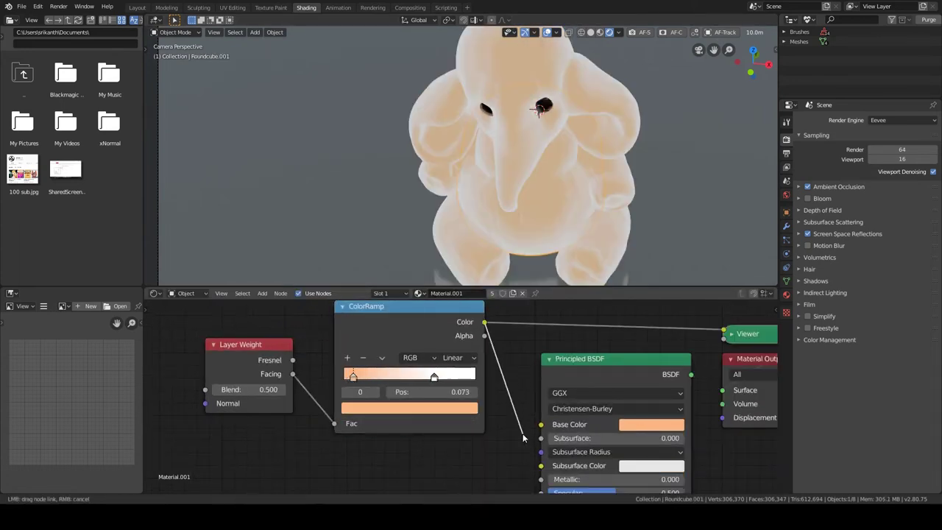
Connect the ColorRamp colour to the shader's Base Color and make its stop a pale peach.
drag(484, 322, 541, 424)
middle_drag(425, 366, 475, 364)
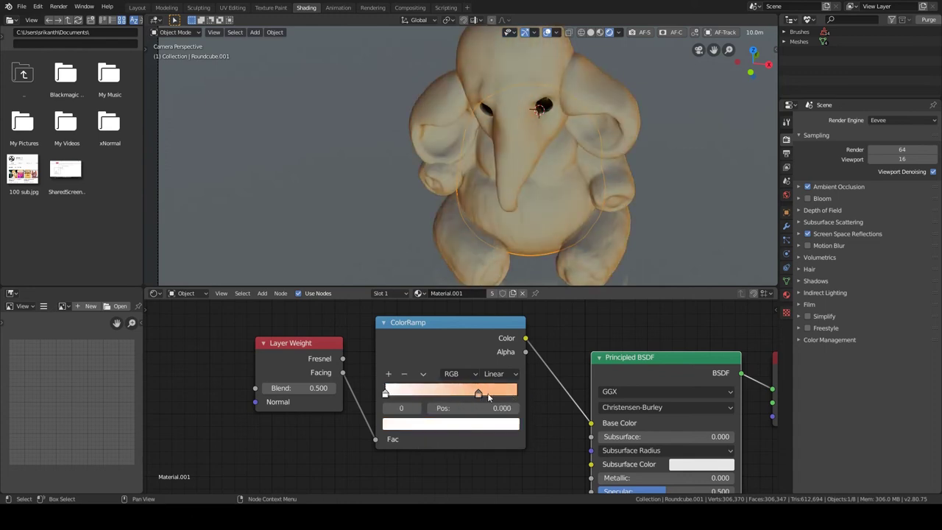
click(411, 432)
click(426, 245)
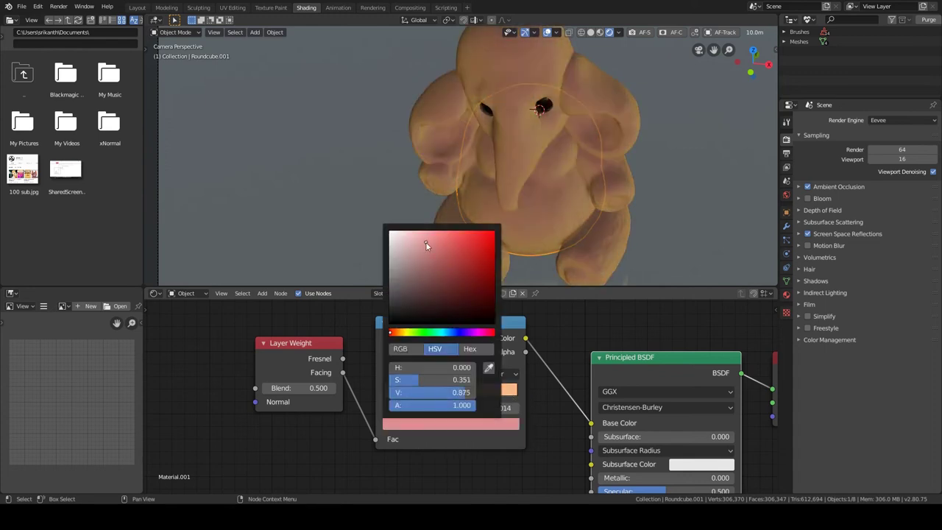
click(398, 335)
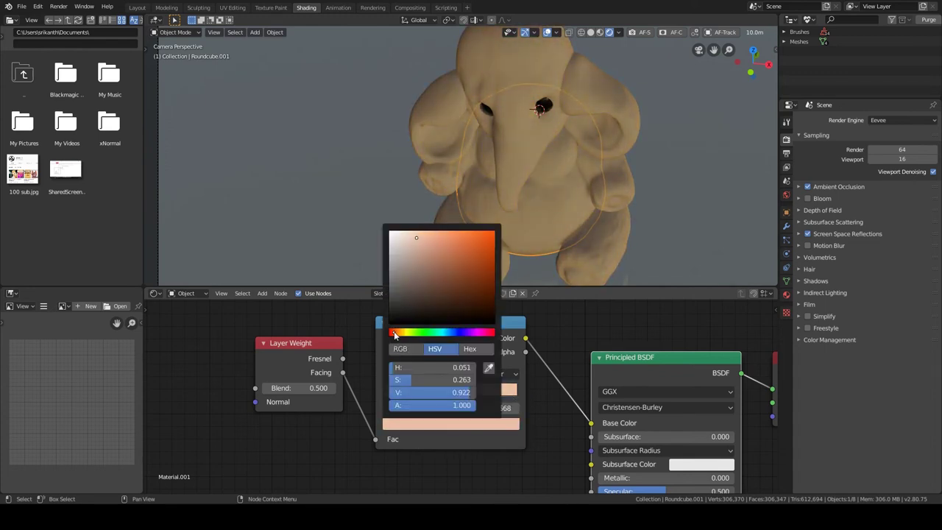
Insert a Gamma node between the Layer Weight and ColorRamp nodes.
key(shift+a)
click(450, 401)
click(486, 428)
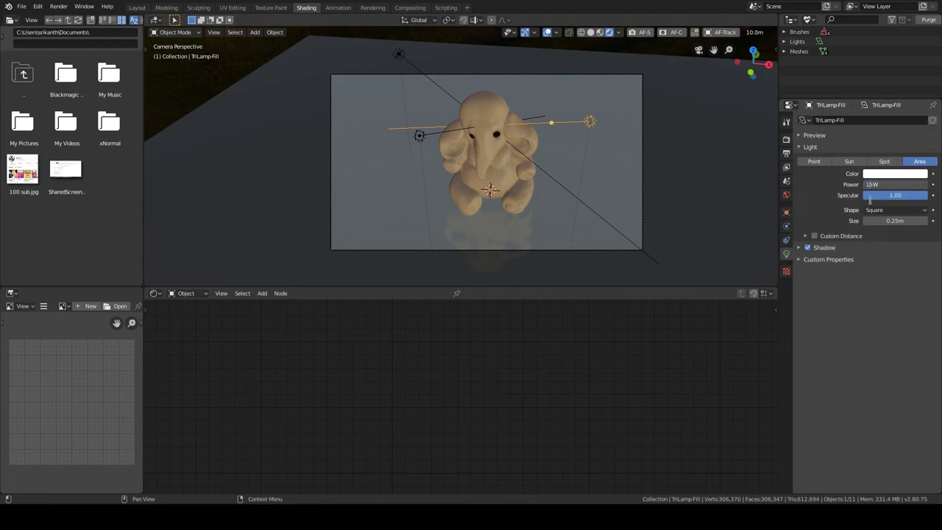
Set the TriLamp-Fill light's power to 1500 W.
text(00)
key(Return)
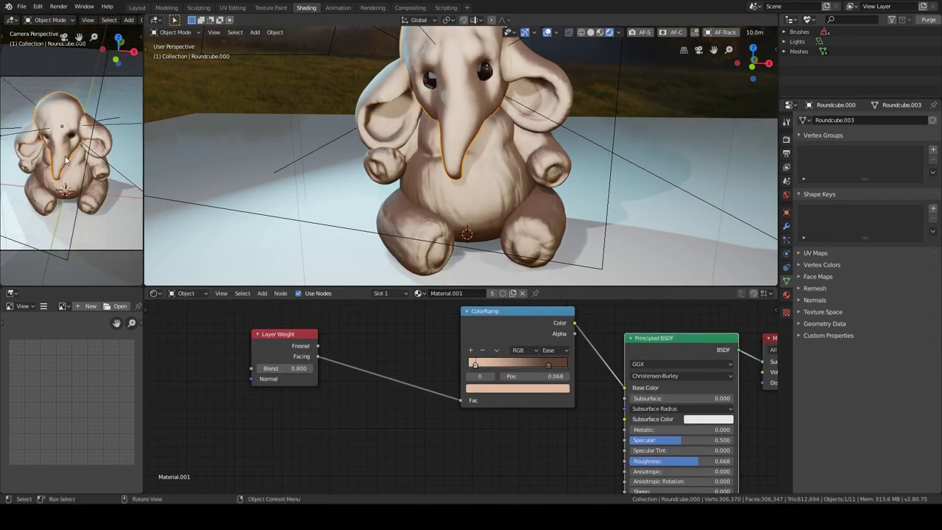
Look through the scene camera and walk it into a level, frontal view of the elephant.
key(Up)
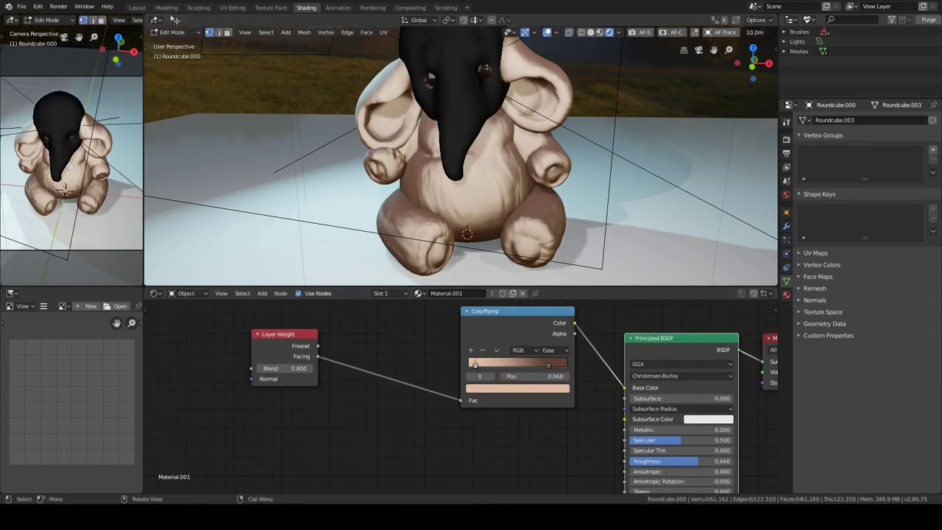
key(KP_0)
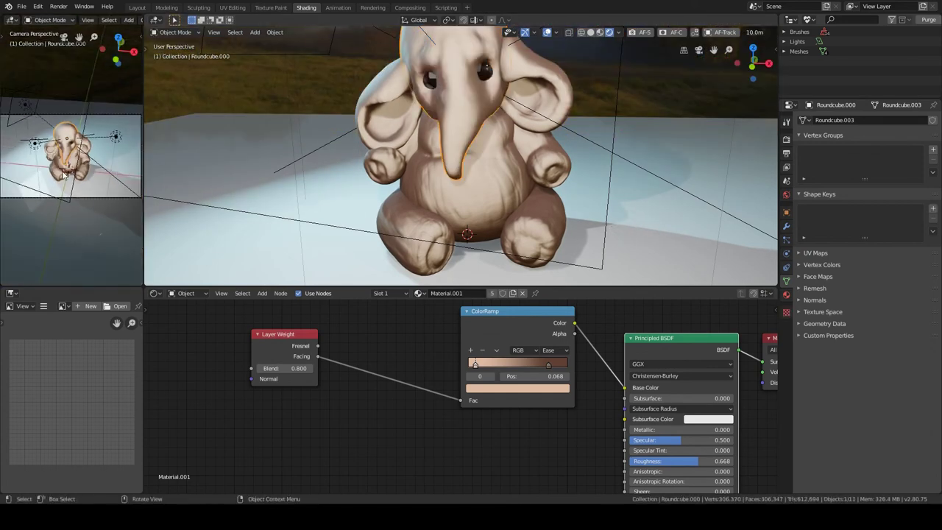
key(shift+grave)
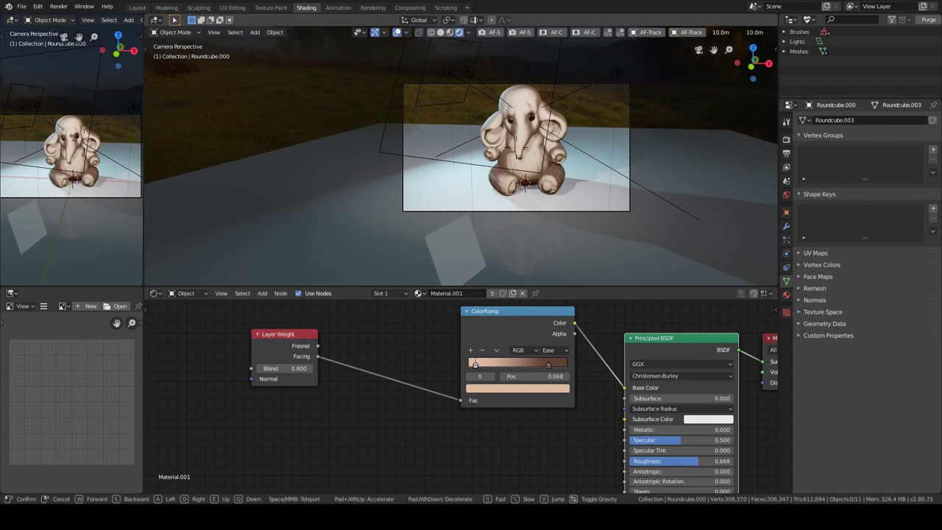
click(505, 244)
Make the ground plane a black reflective floor with roughness 0.114.
click(505, 245)
mouse_move(437, 426)
mouse_down()
mouse_move(485, 410)
mouse_move(460, 404)
mouse_up()
click(499, 352)
drag(515, 221, 515, 274)
Darken the elephant's second ColorRamp stop to a warm brown-orange.
click(611, 122)
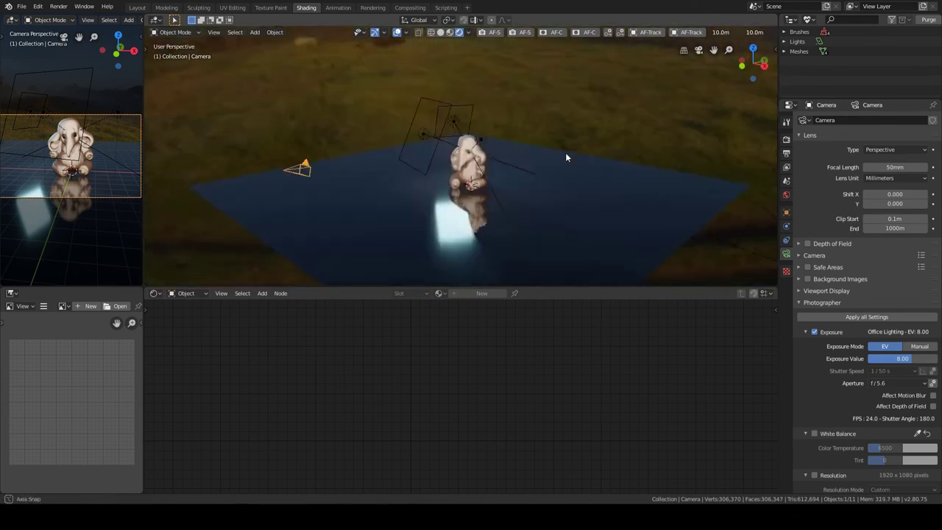
scroll(523, 224, up, 4)
click(510, 176)
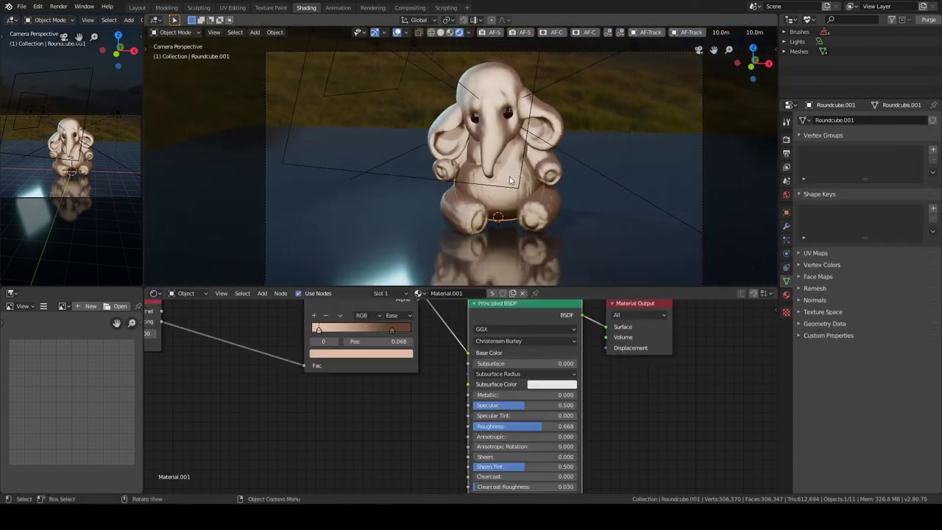
middle_drag(384, 328, 545, 370)
click(545, 373)
click(515, 399)
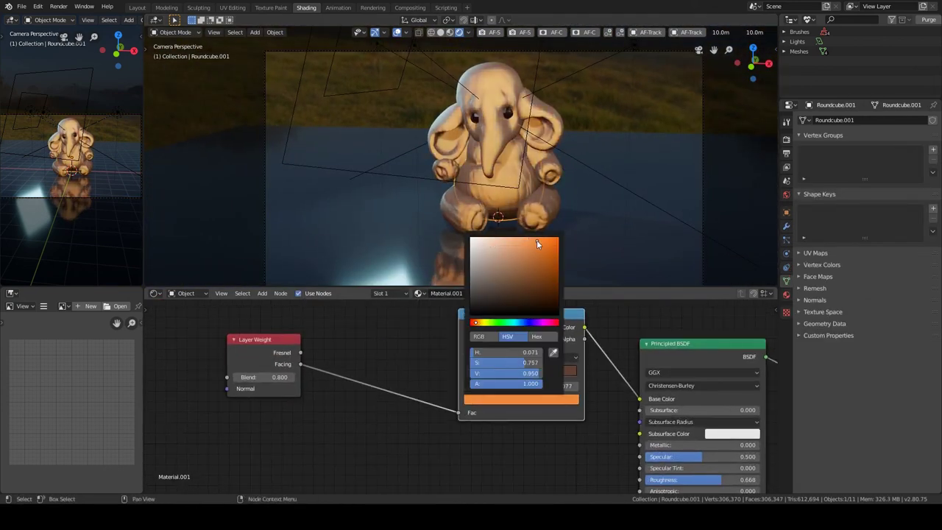
drag(519, 260, 529, 289)
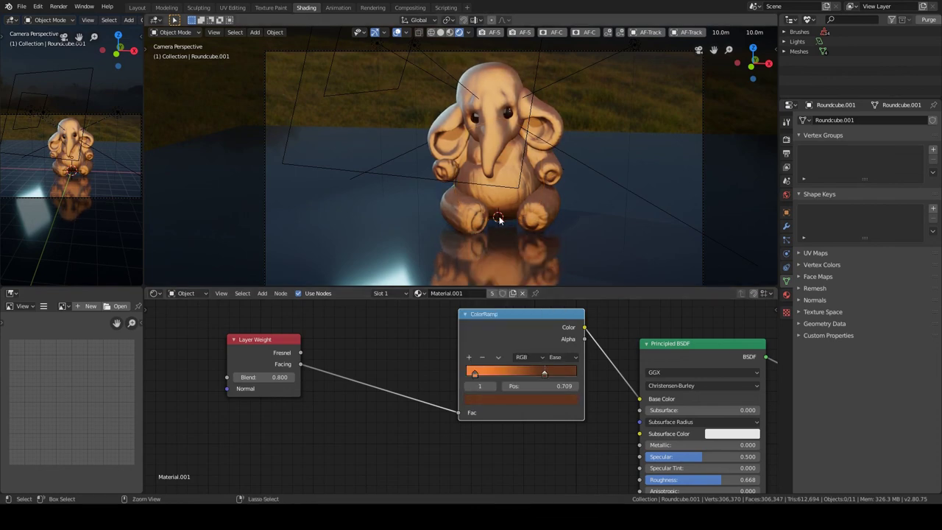
middle_drag(588, 412, 452, 393)
scroll(539, 227, down, 2)
scroll(530, 228, down, 2)
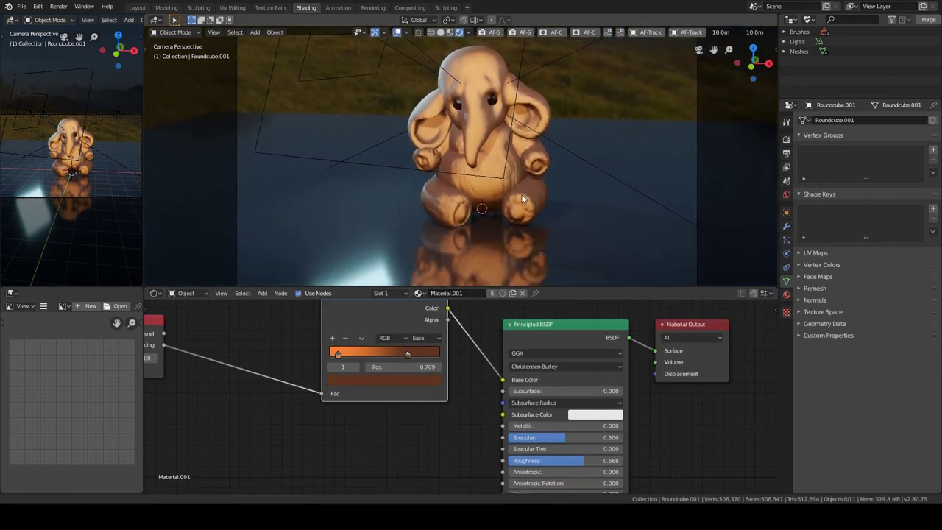
Save the scene as 2.blend and orbit to view the whole scene.
key(ctrl+s)
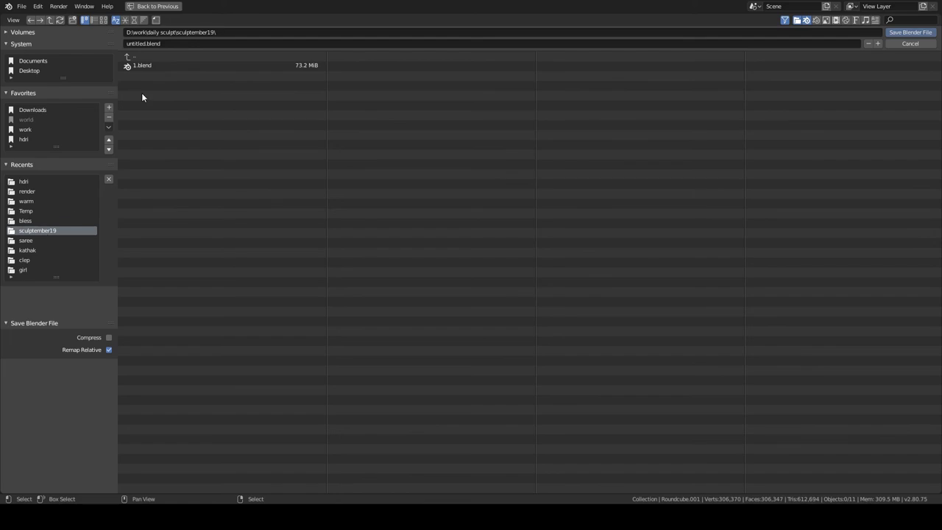
key(Return)
middle_drag(178, 45, 528, 163)
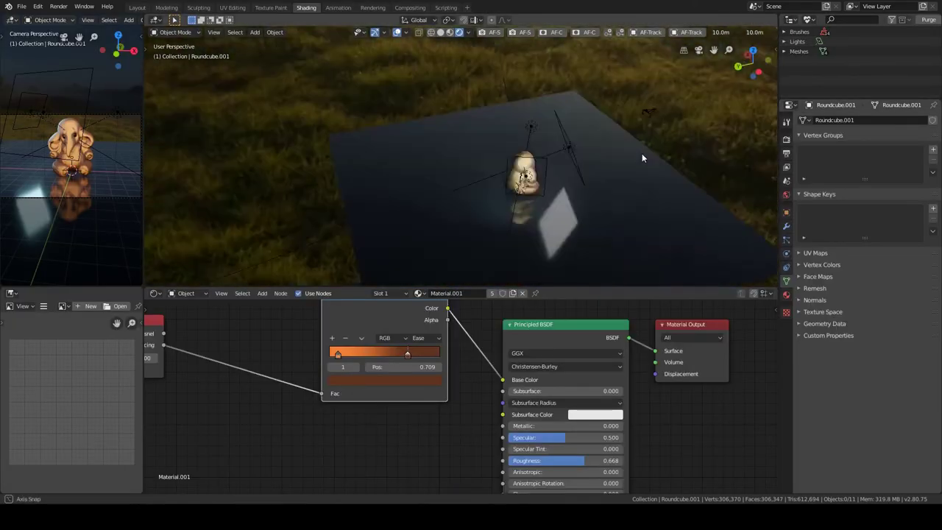